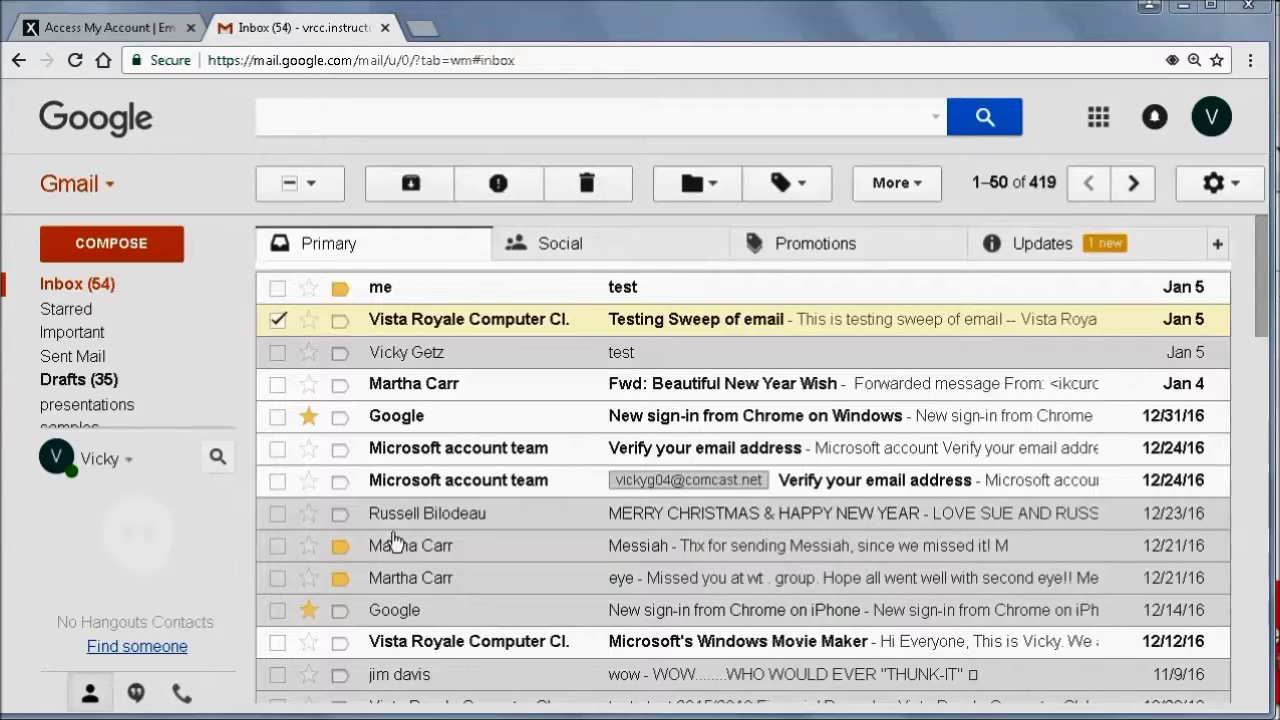
View the messages filed under the Comcast account's label and return to the inbox.
{"action": "mouse_move", "coordinate": [200, 380]}
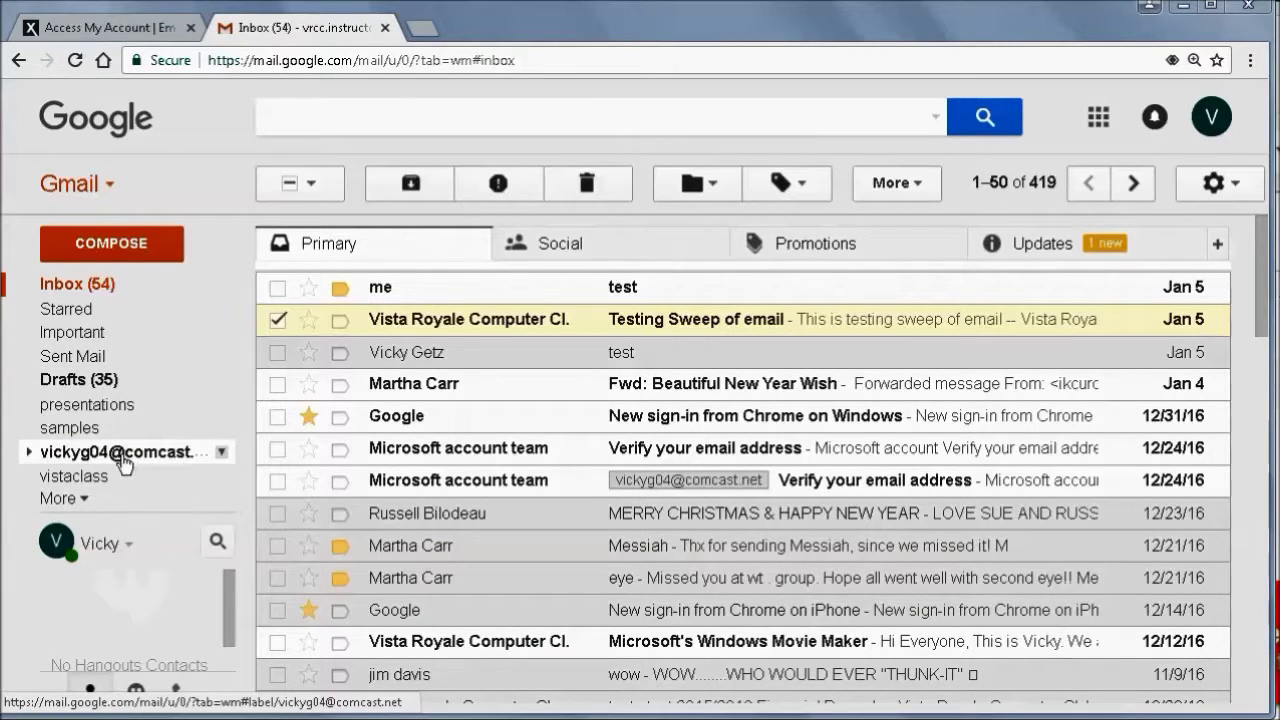
{"action": "left_click", "coordinate": [45, 456]}
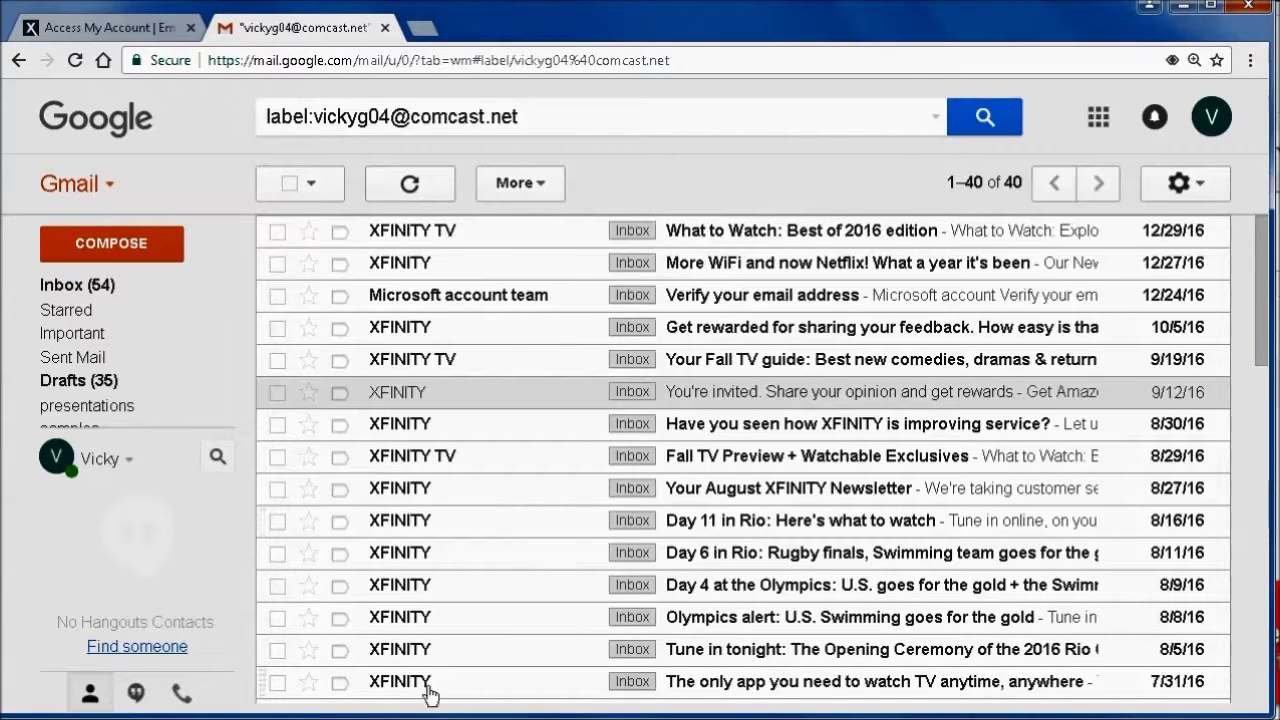
{"action": "left_click", "coordinate": [62, 288]}
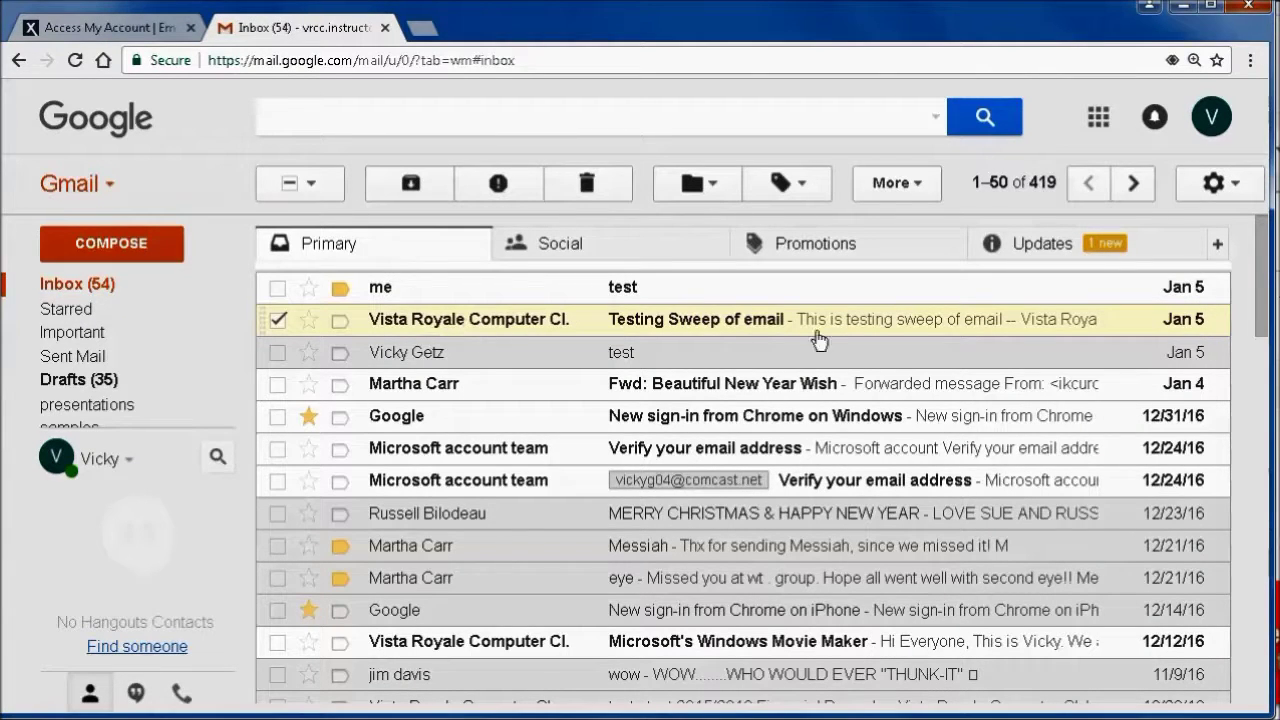
Examine the recipient details of the "Testing Sweep of email" message and return to the inbox.
{"action": "left_click", "coordinate": [424, 322]}
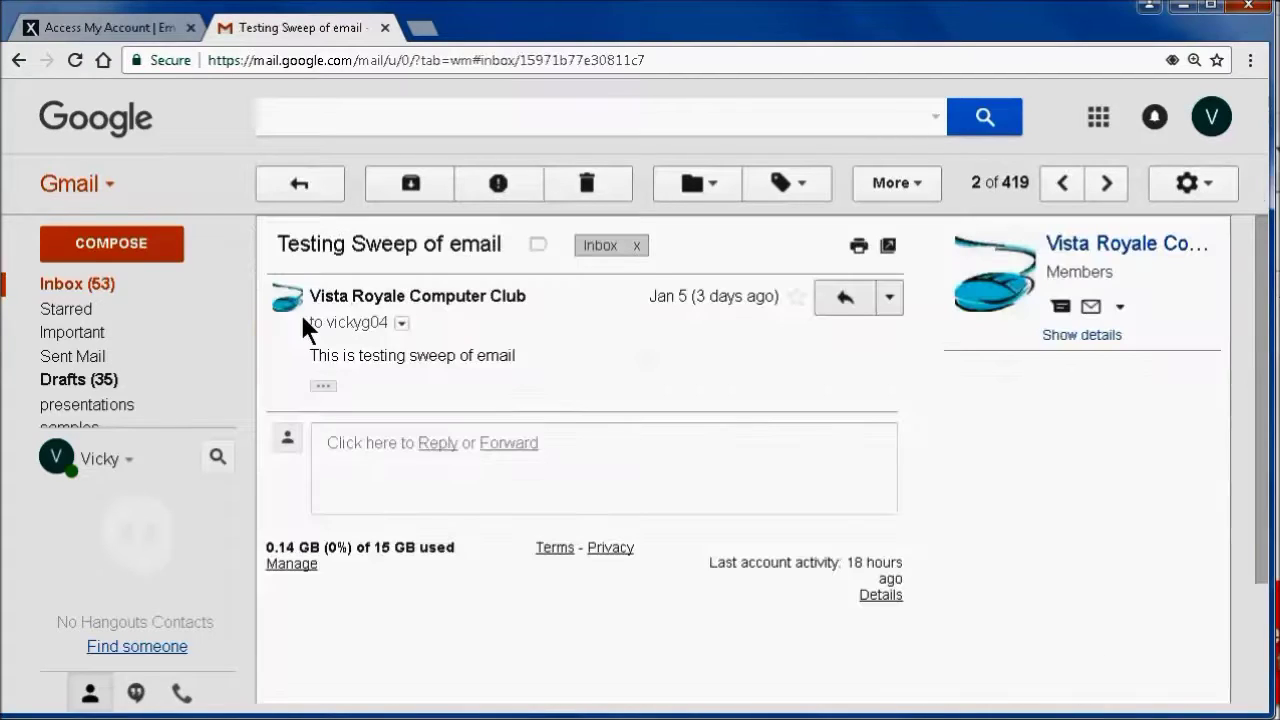
{"action": "left_click", "coordinate": [400, 323]}
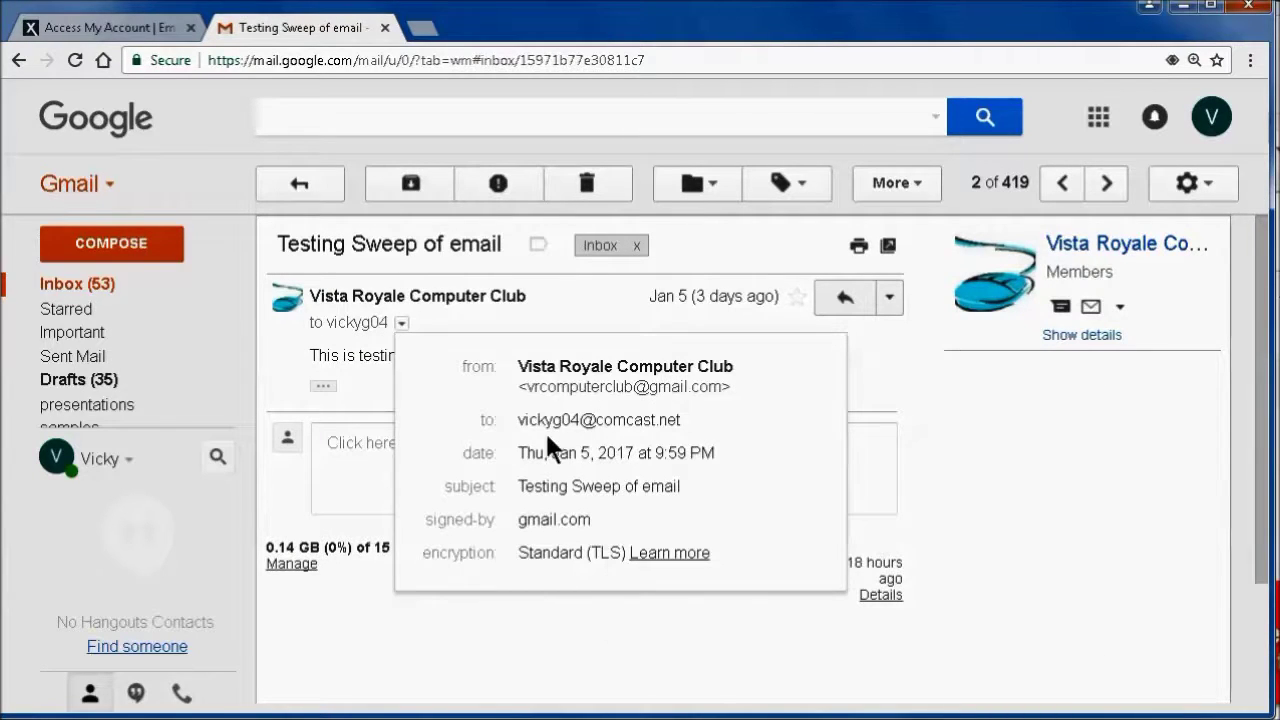
{"action": "mouse_move", "coordinate": [622, 415]}
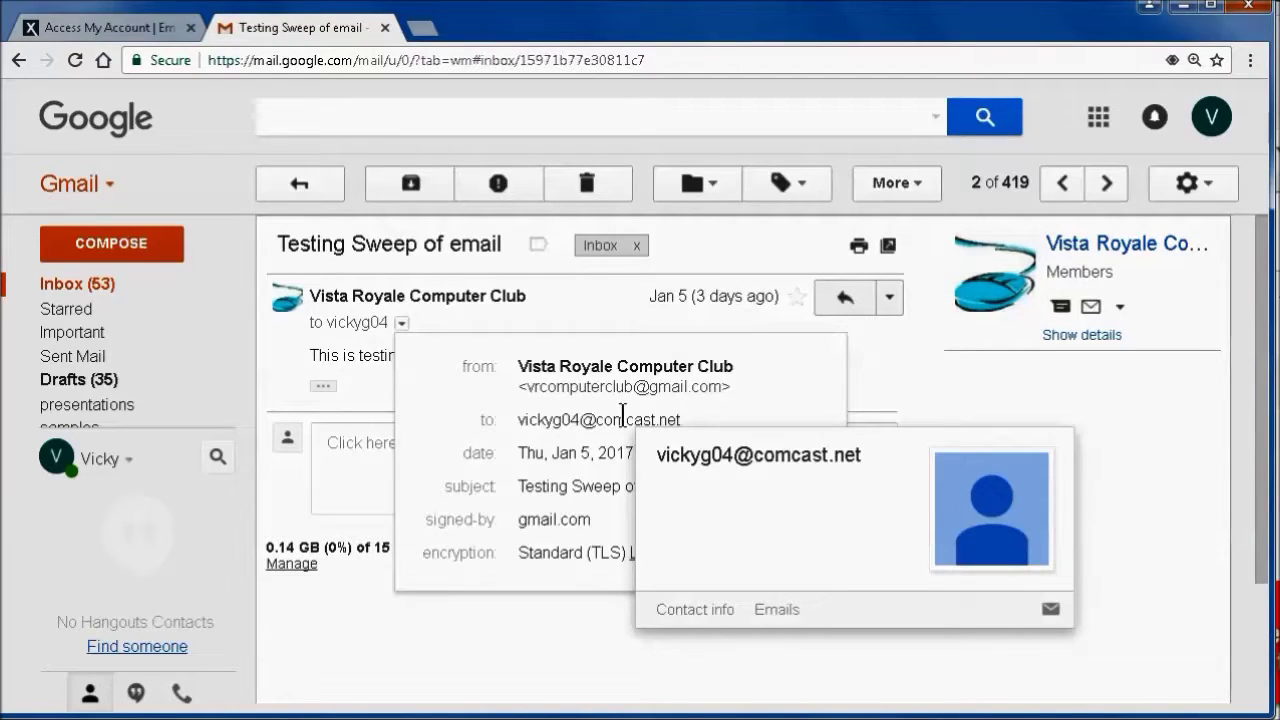
{"action": "mouse_move", "coordinate": [90, 305]}
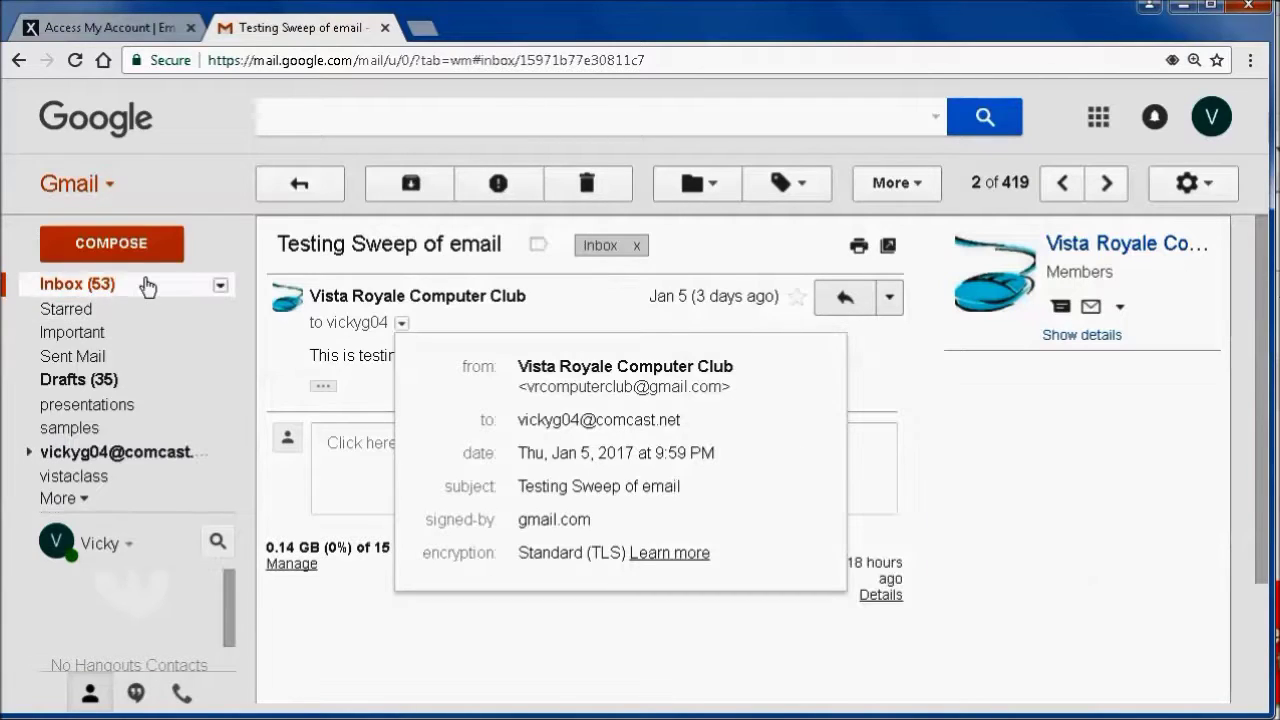
{"action": "left_click", "coordinate": [213, 333]}
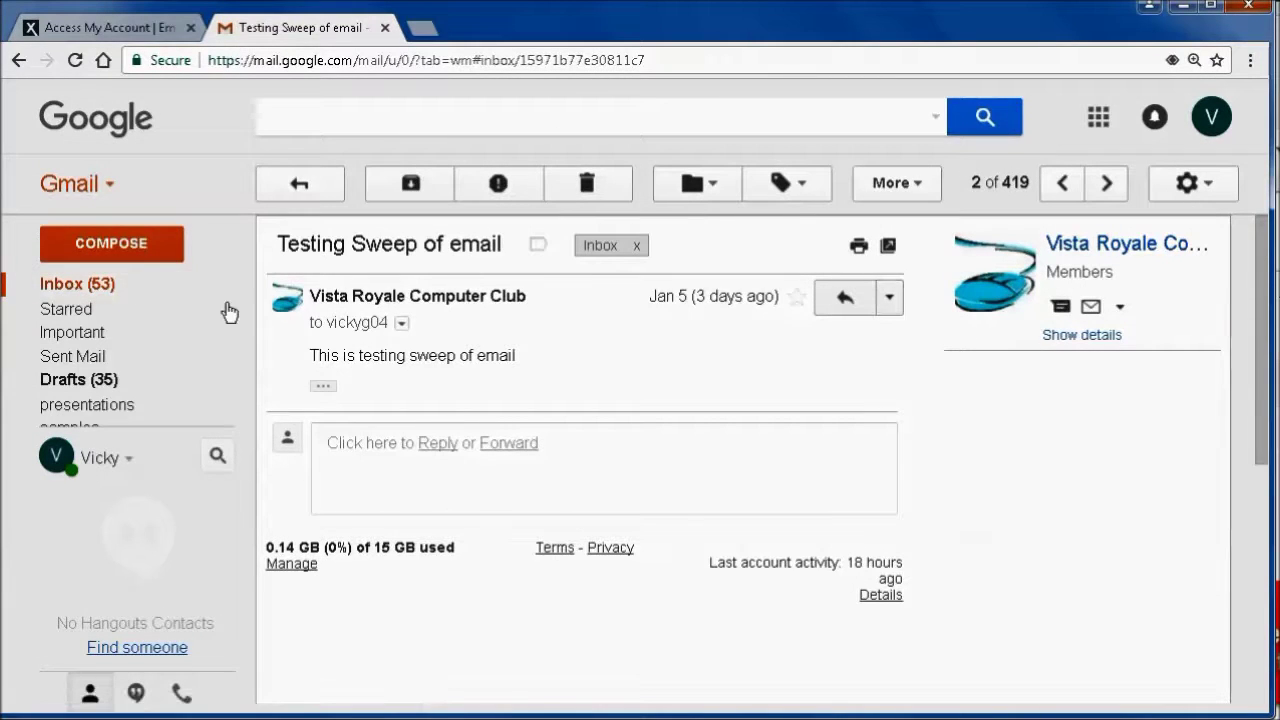
{"action": "left_click", "coordinate": [57, 285]}
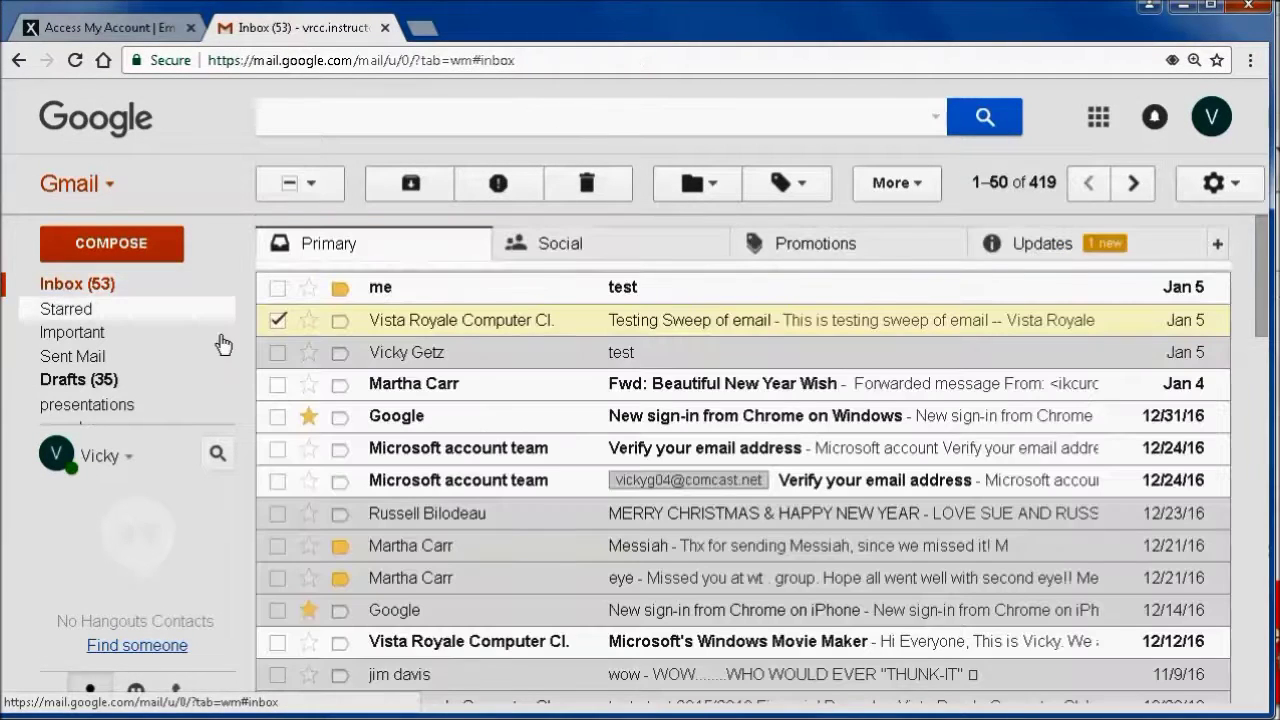
Check which sender addresses a new message offers, and close it without choosing one to get back to the inbox.
{"action": "mouse_move", "coordinate": [104, 428]}
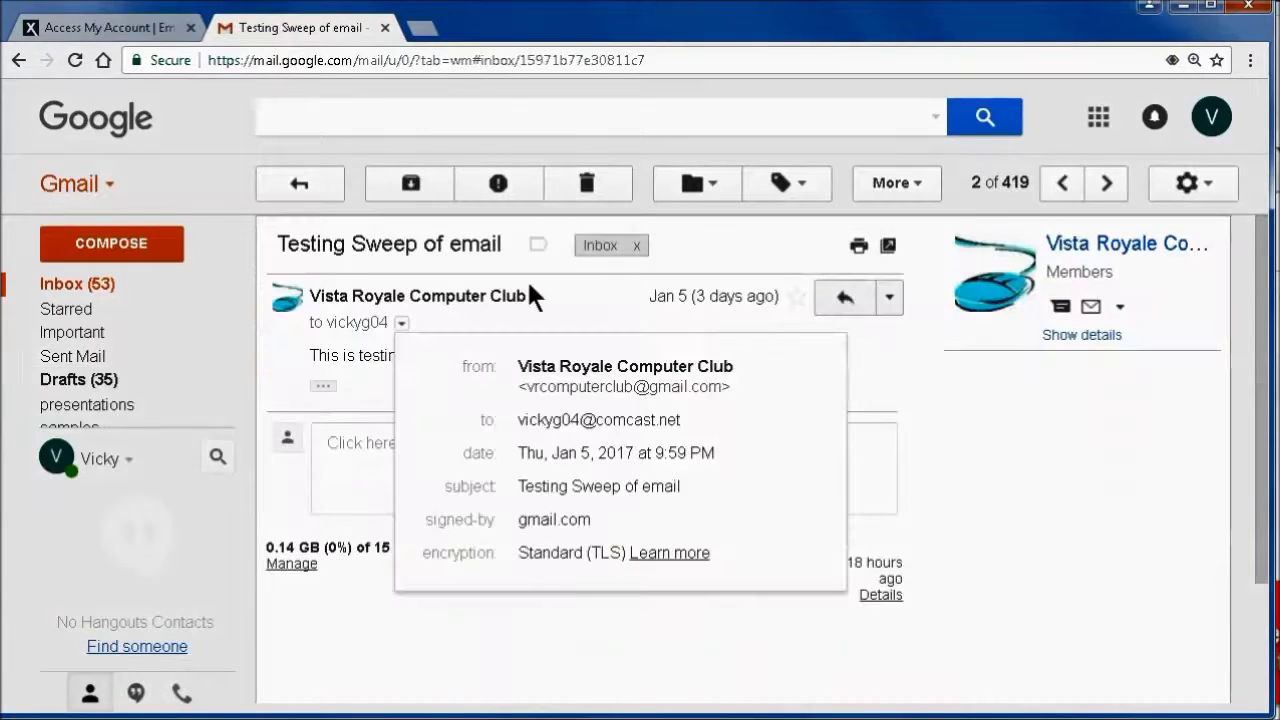
{"action": "left_click", "coordinate": [97, 248]}
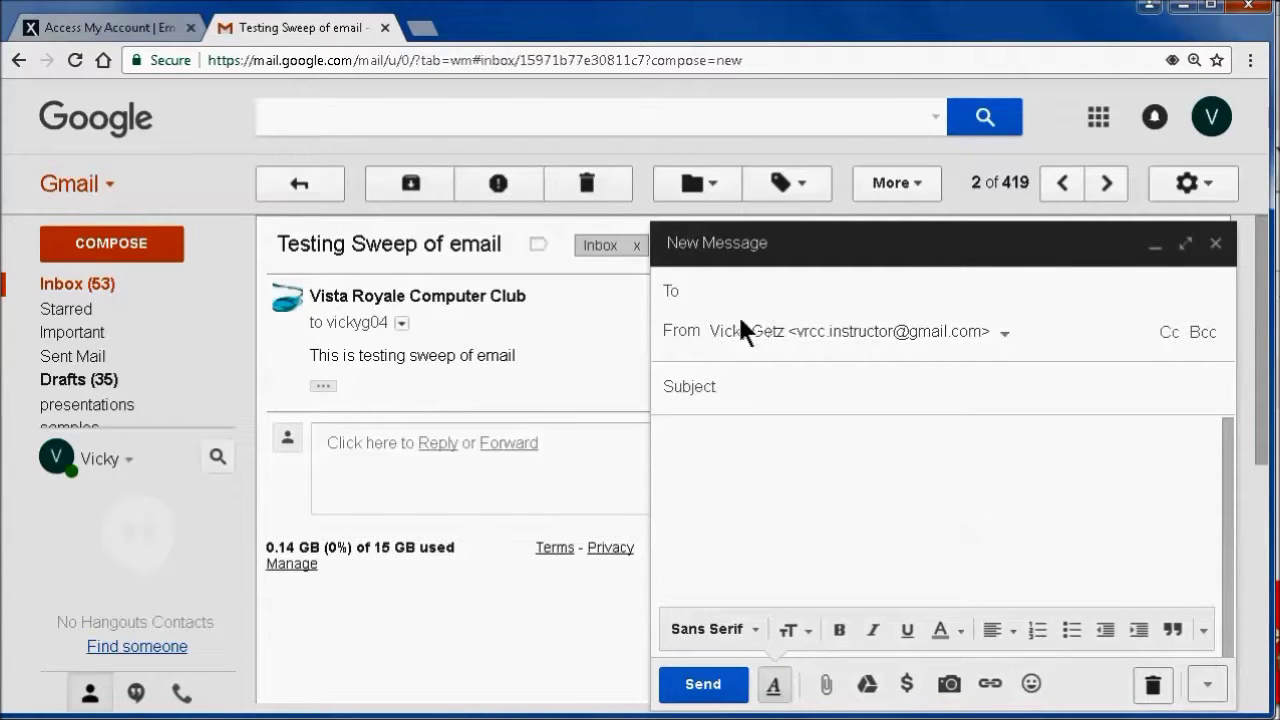
{"action": "left_click", "coordinate": [1005, 333]}
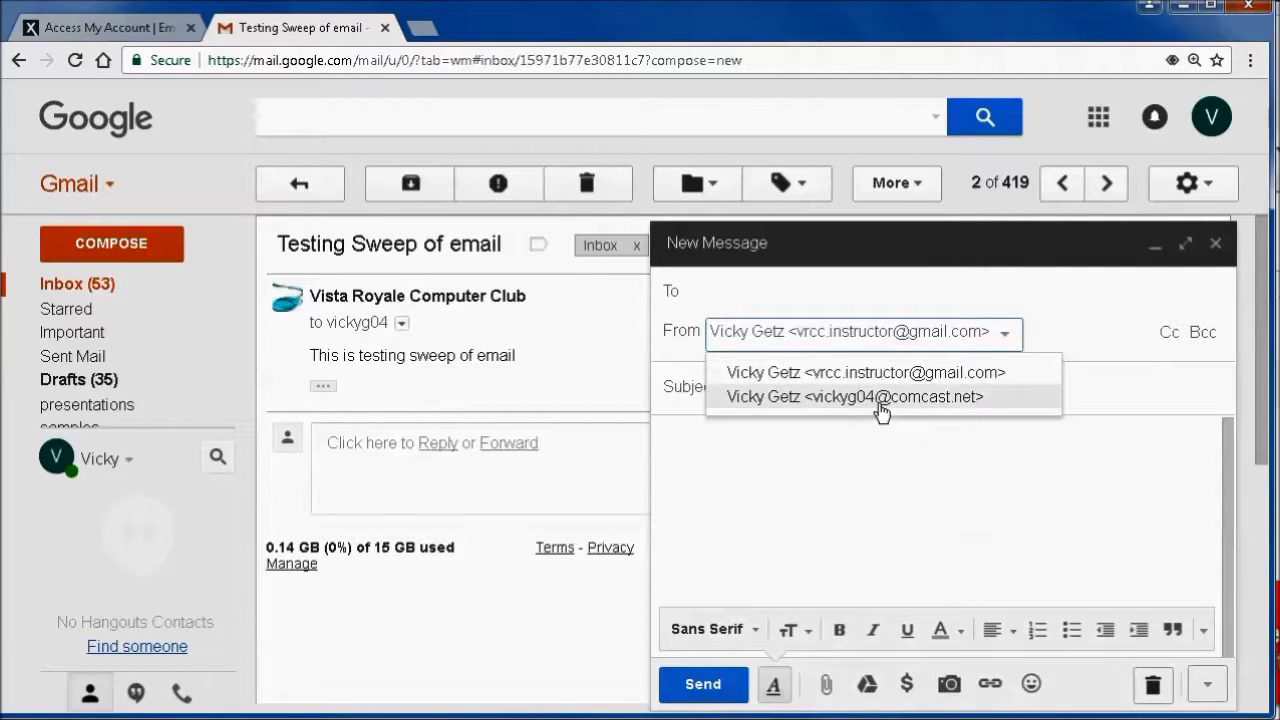
{"action": "left_click", "coordinate": [1215, 243]}
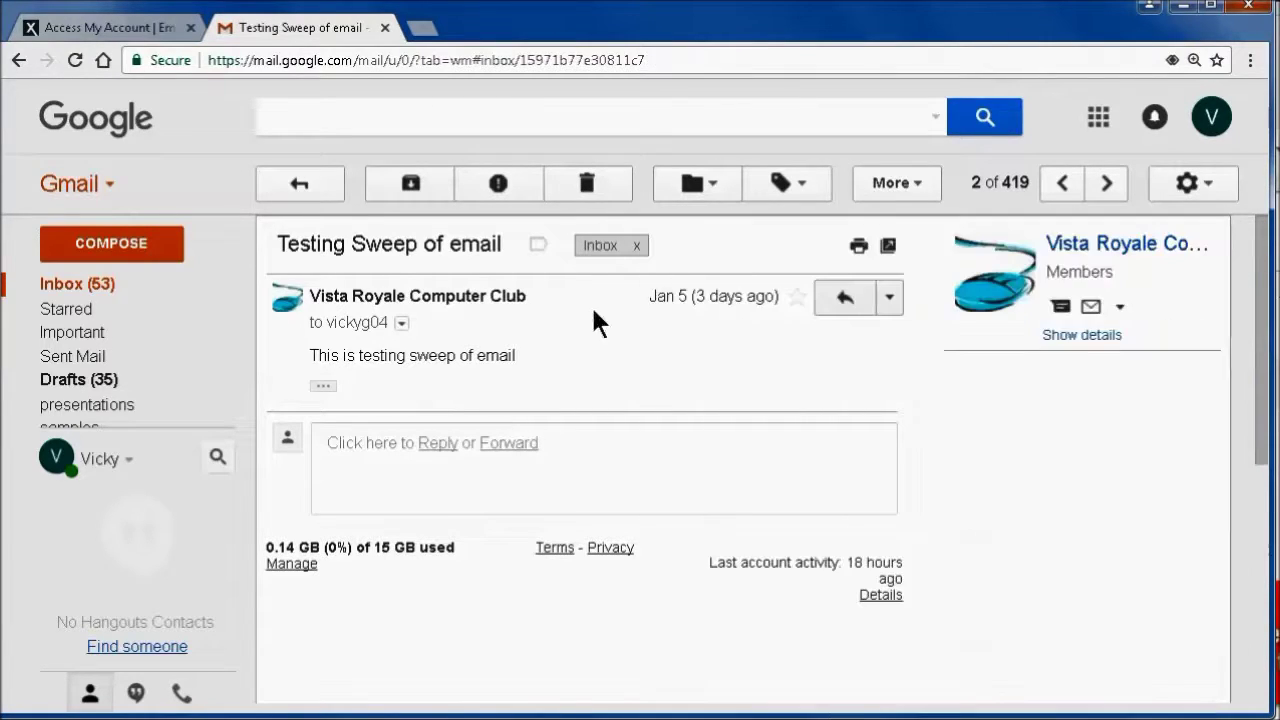
{"action": "left_click", "coordinate": [52, 282]}
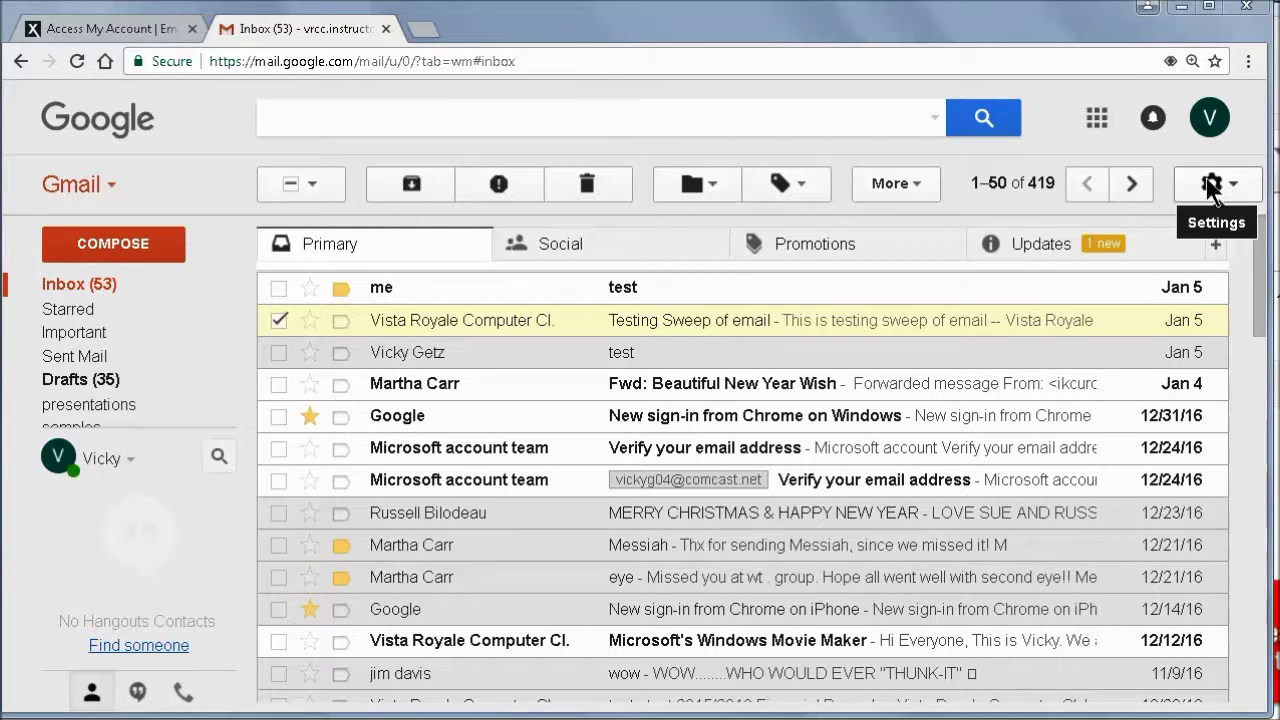
Open the Accounts and Import settings.
{"action": "left_click", "coordinate": [1215, 183]}
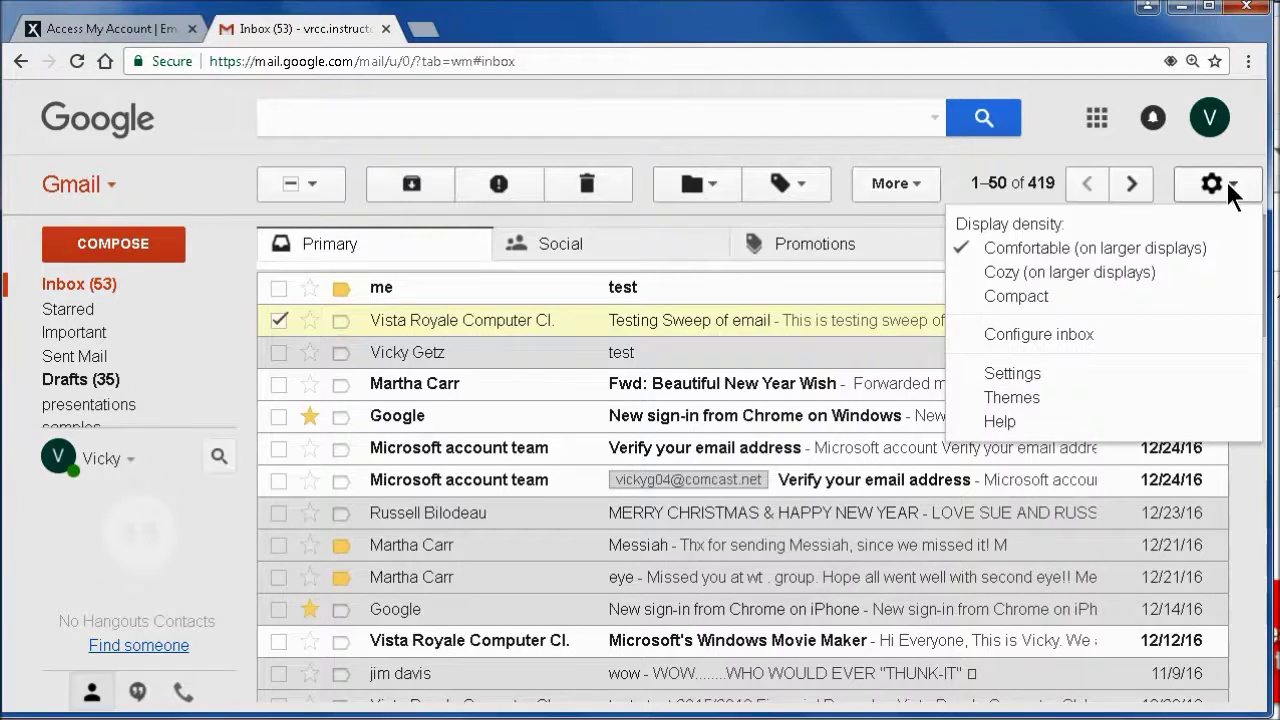
{"action": "left_click", "coordinate": [995, 380]}
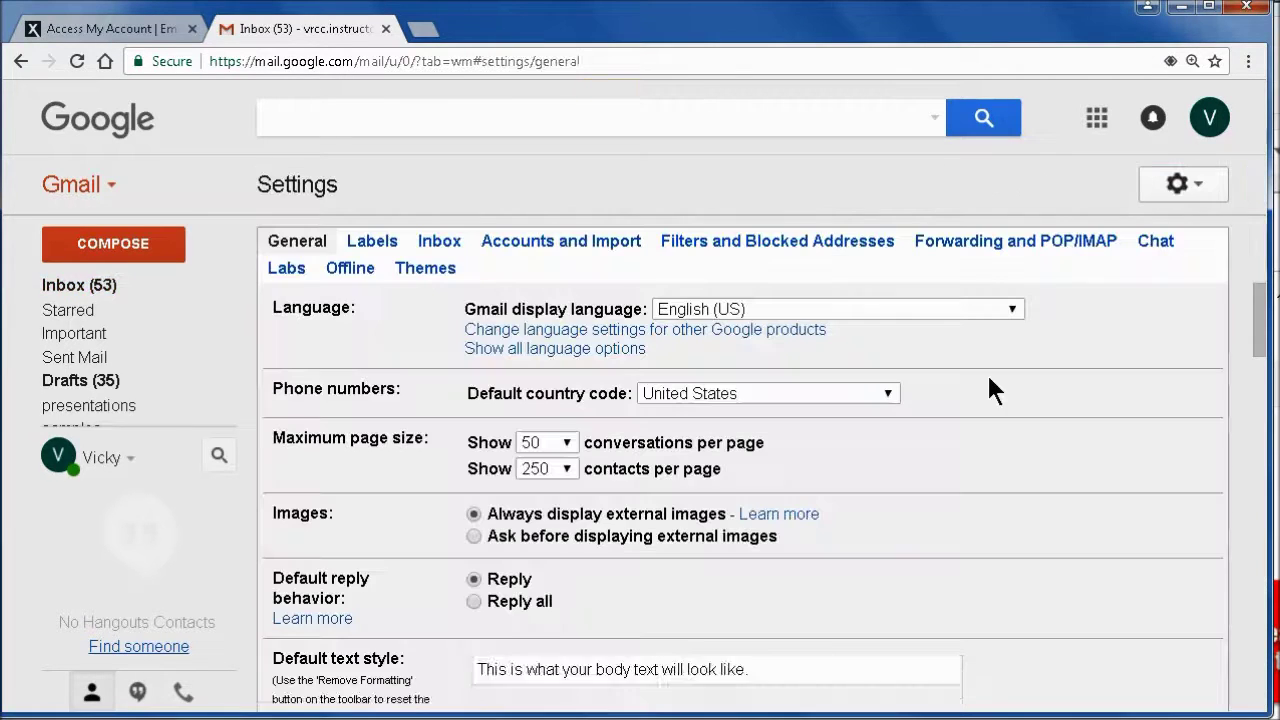
{"action": "left_click", "coordinate": [545, 245]}
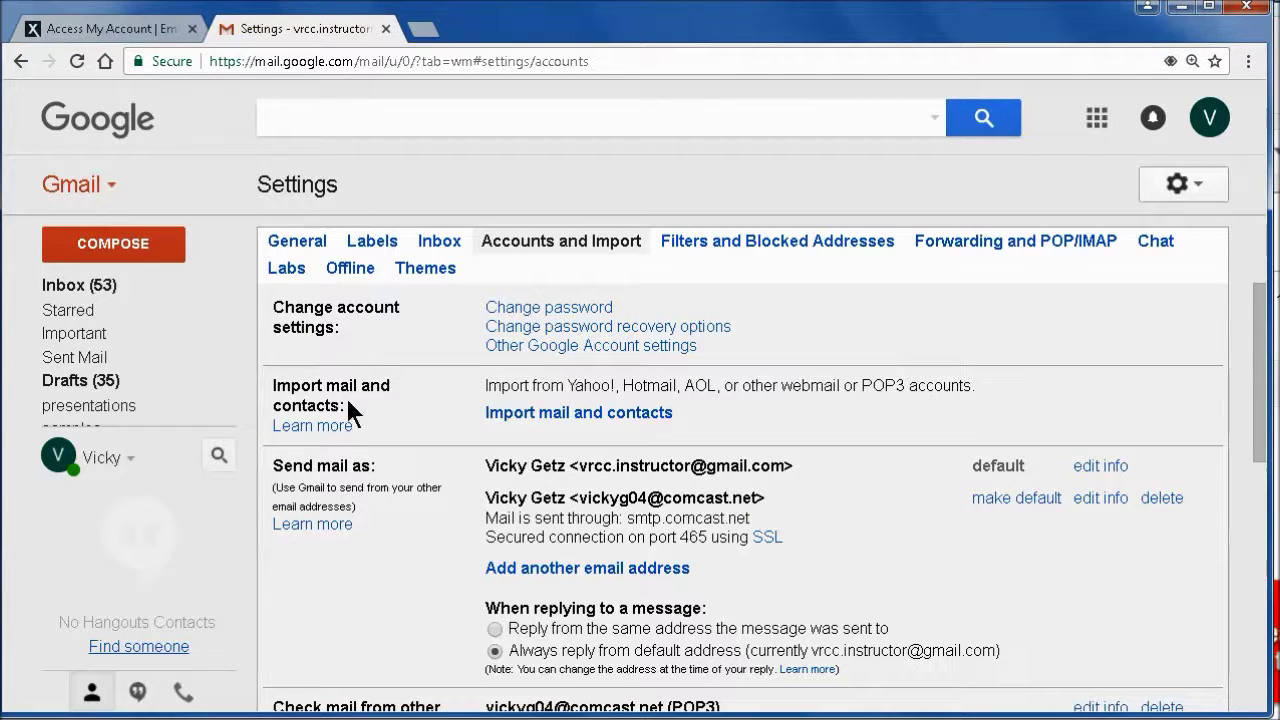
Try importing mail and contacts from the Comcast account with its e-mail address and account password, and cancel at the import options.
{"action": "left_click", "coordinate": [547, 413]}
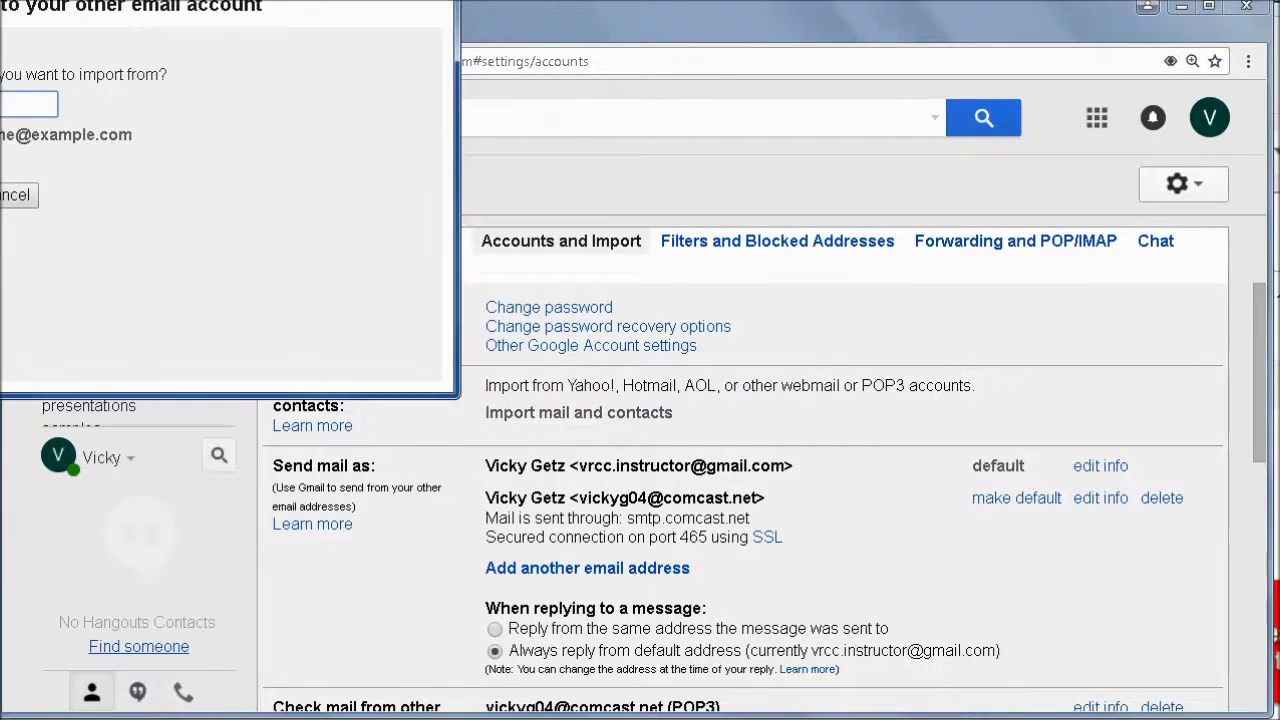
{"action": "left_click_drag", "start_coordinate": [272, 2], "coordinate": [659, 269]}
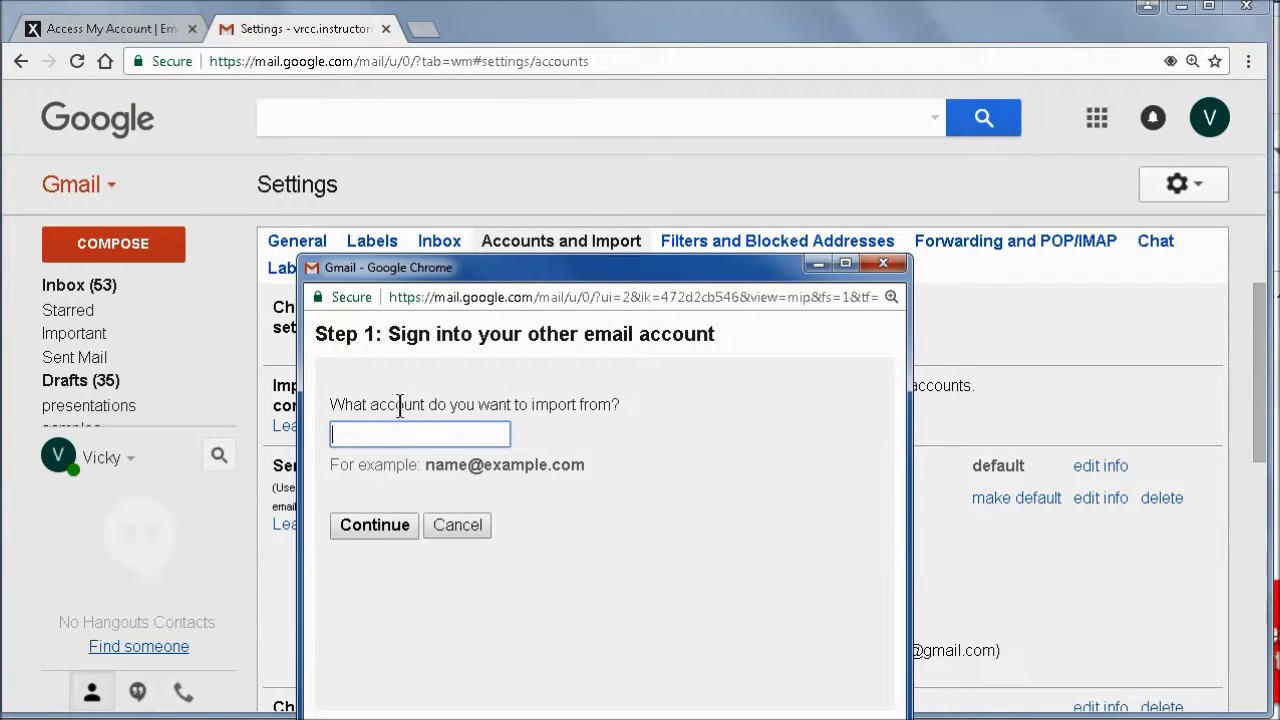
{"action": "key", "text": "ctrl+v"}
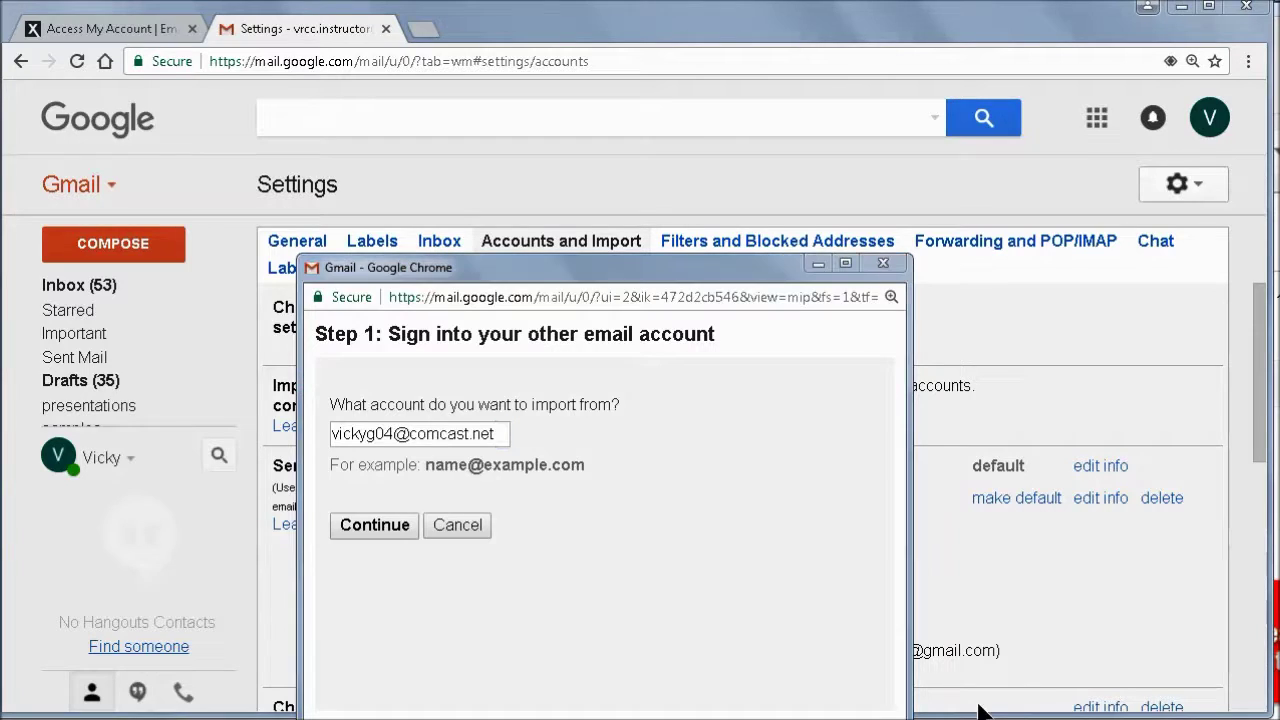
{"action": "left_click", "coordinate": [376, 530]}
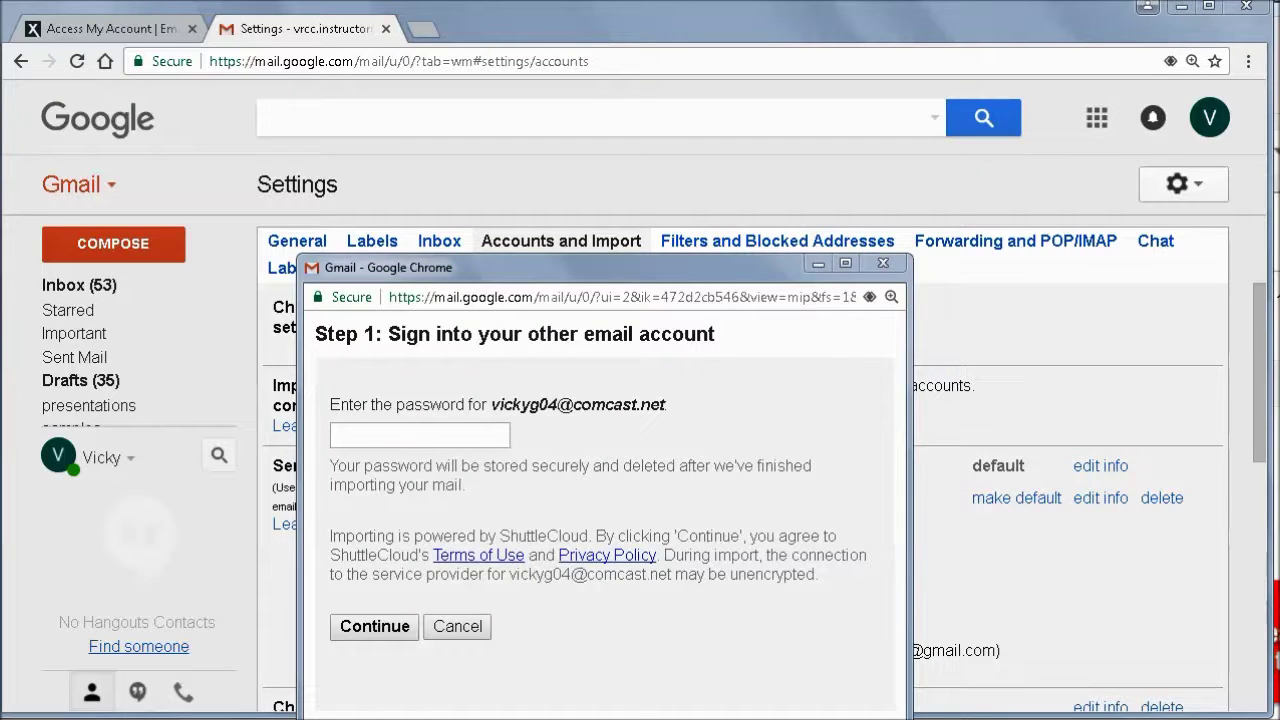
{"action": "key", "text": "ctrl+v"}
{"action": "left_click", "coordinate": [350, 627]}
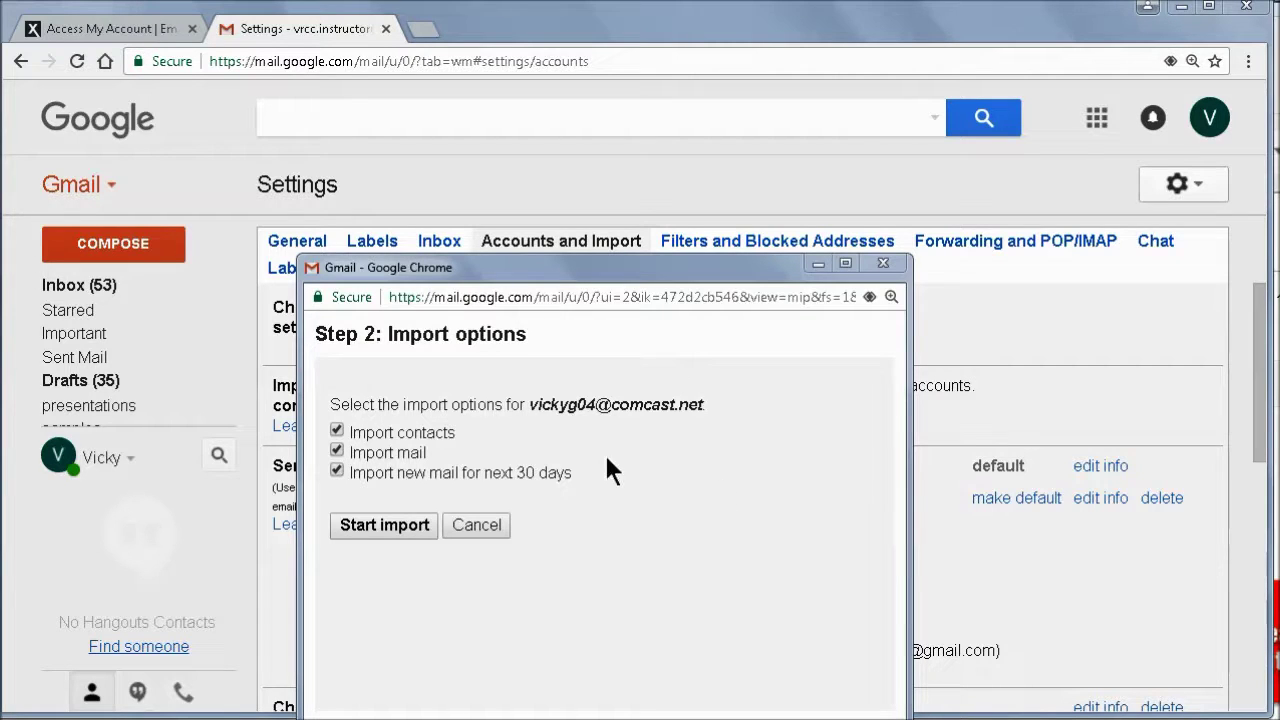
{"action": "left_click", "coordinate": [386, 527]}
{"action": "left_click", "coordinate": [487, 530]}
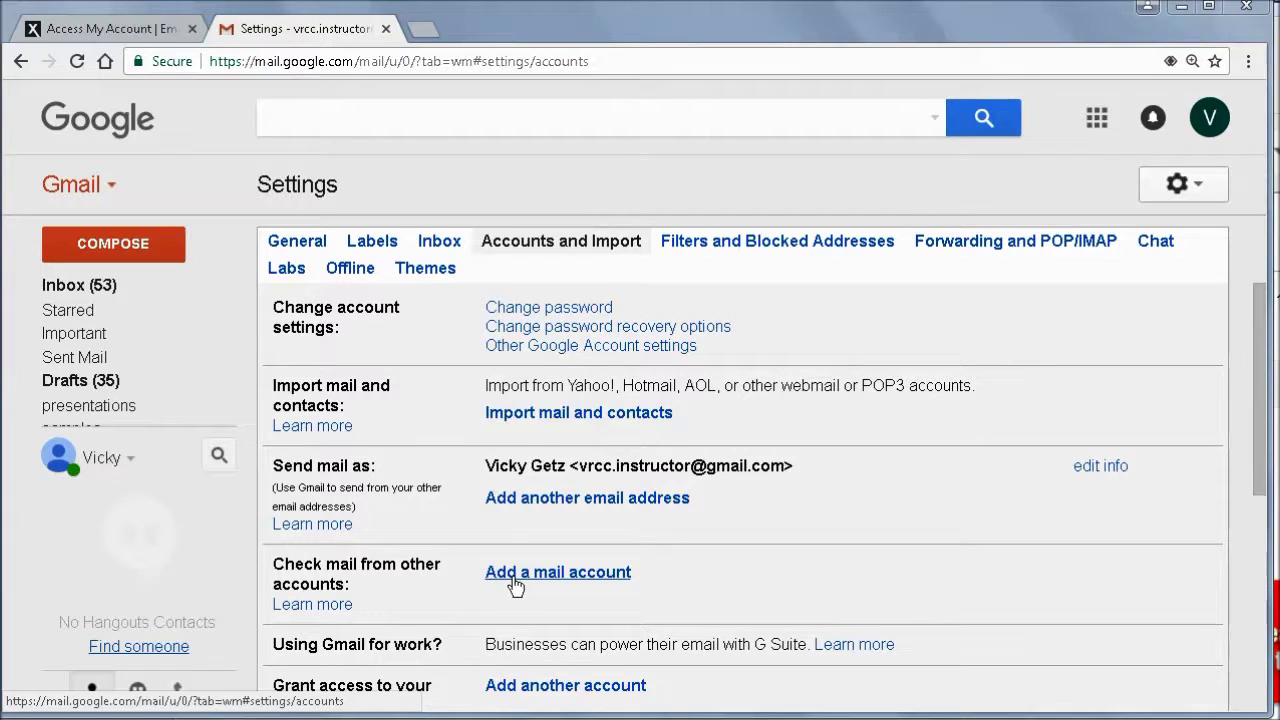
Start adding the Comcast e-mail address as a mail account to check, importing its emails through POP3.
{"action": "left_click", "coordinate": [514, 583]}
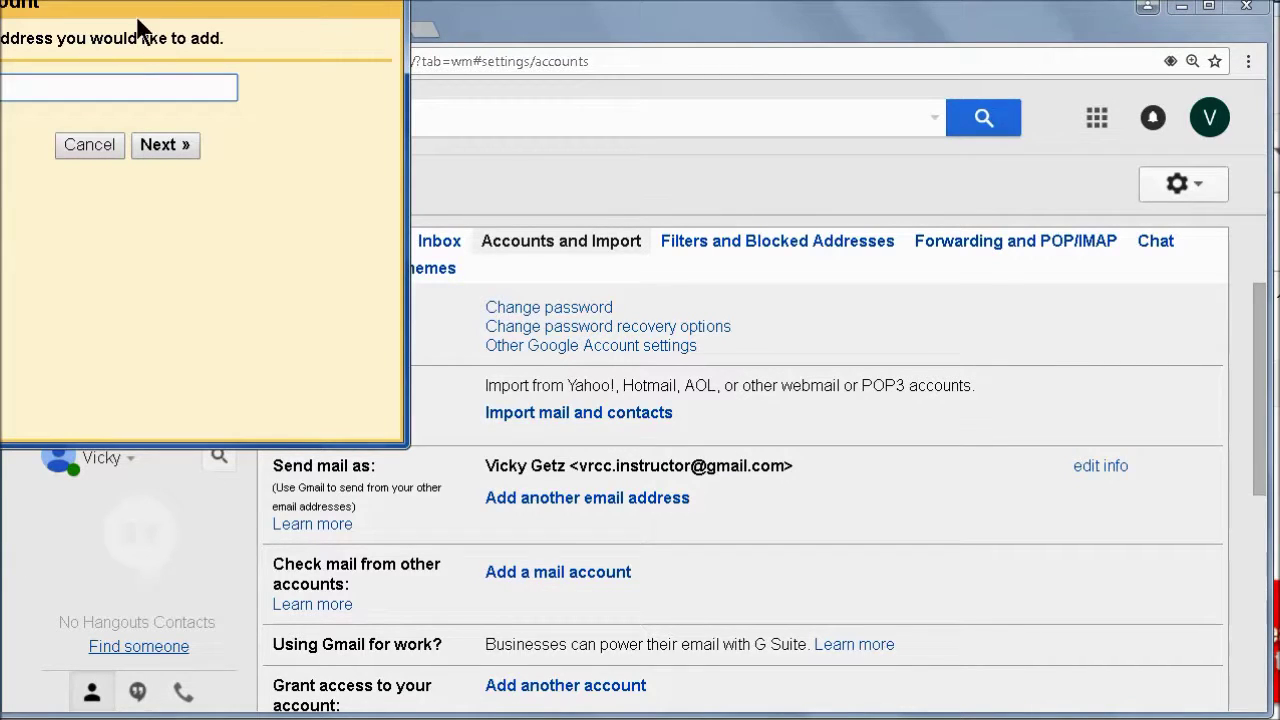
{"action": "left_click_drag", "start_coordinate": [230, 2], "coordinate": [762, 258]}
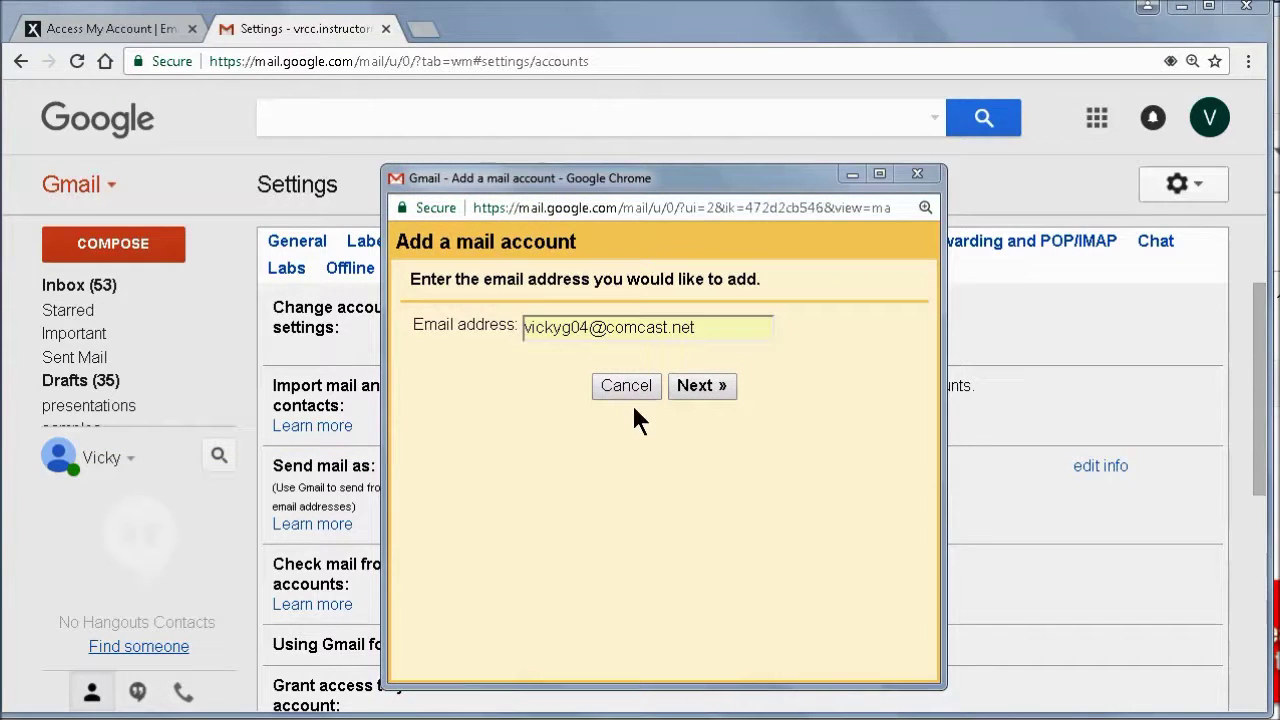
{"action": "left_click", "coordinate": [702, 388]}
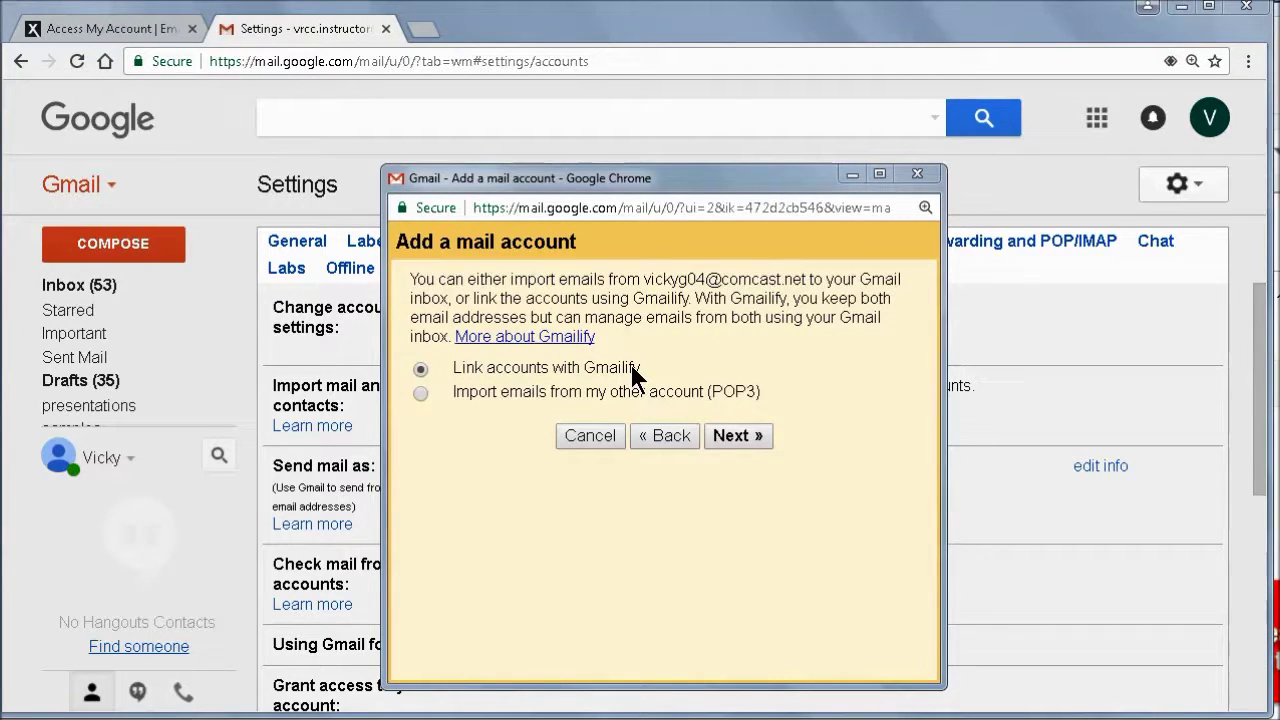
{"action": "left_click", "coordinate": [418, 393]}
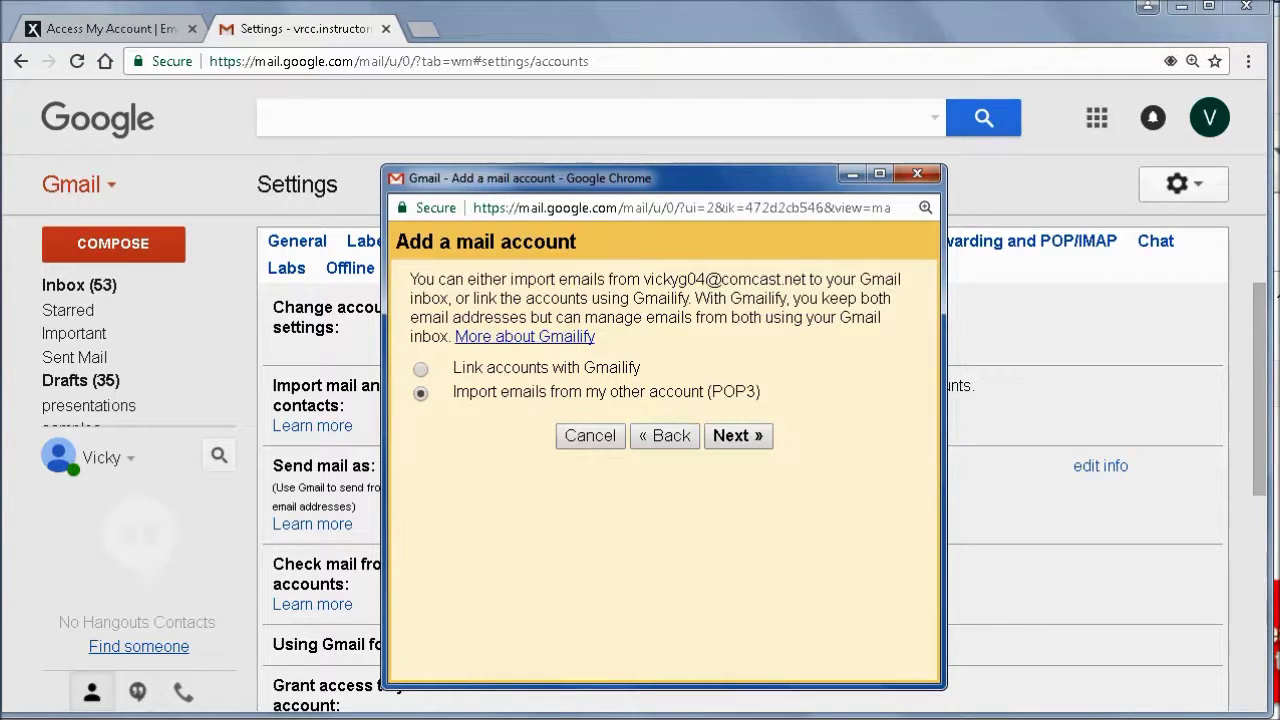
{"action": "left_click", "coordinate": [725, 433]}
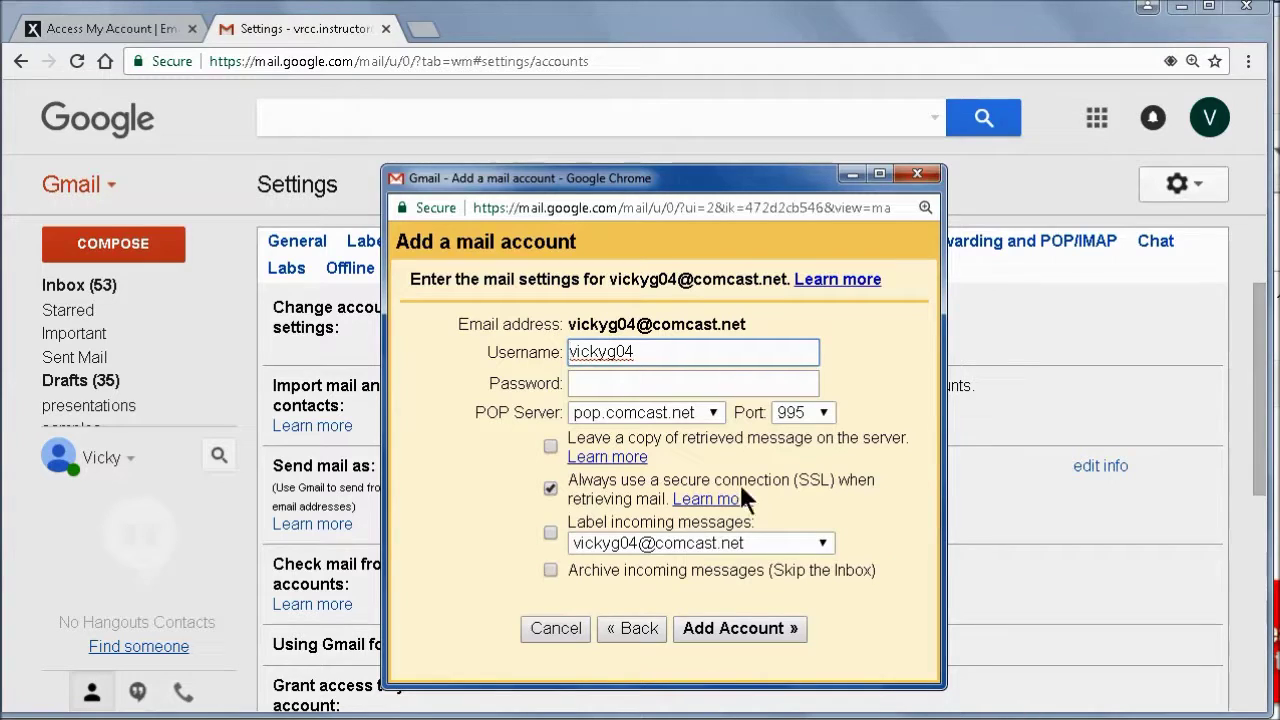
Enter the Comcast account password and add the account with POP server pop.comcast.net, port 995 and a secure SSL connection.
{"action": "left_click", "coordinate": [616, 384]}
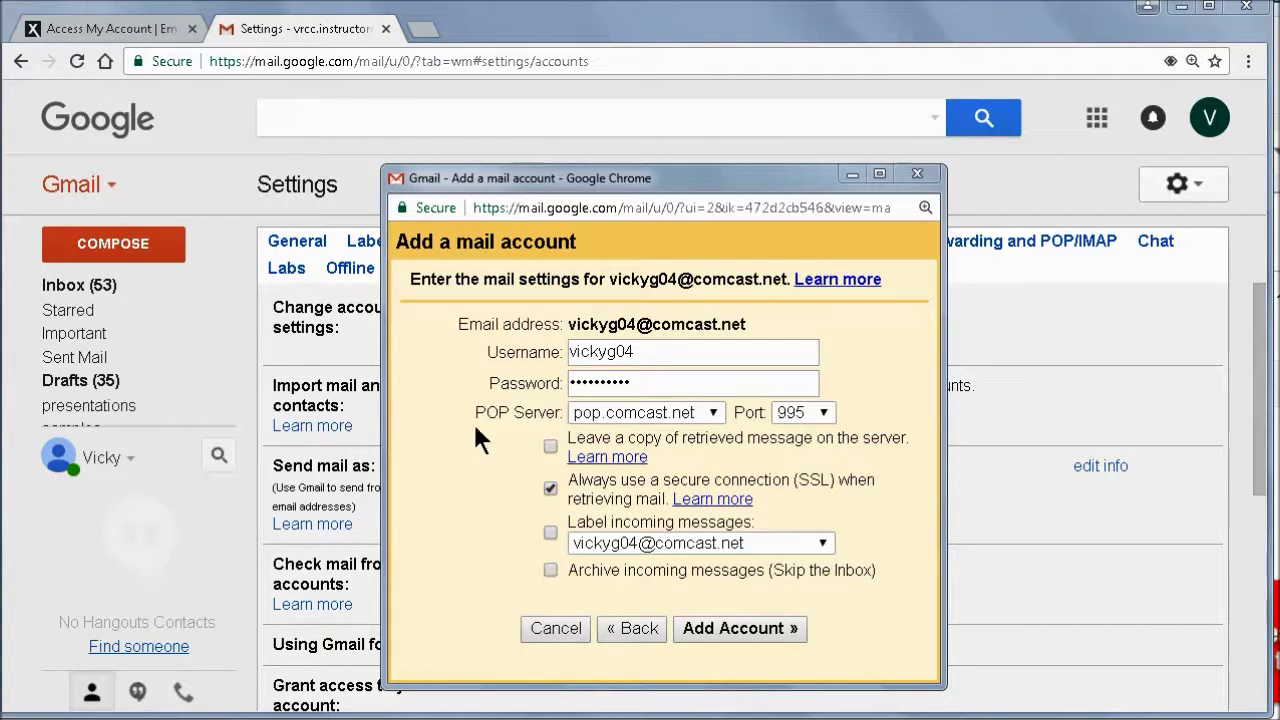
{"action": "left_click", "coordinate": [713, 414]}
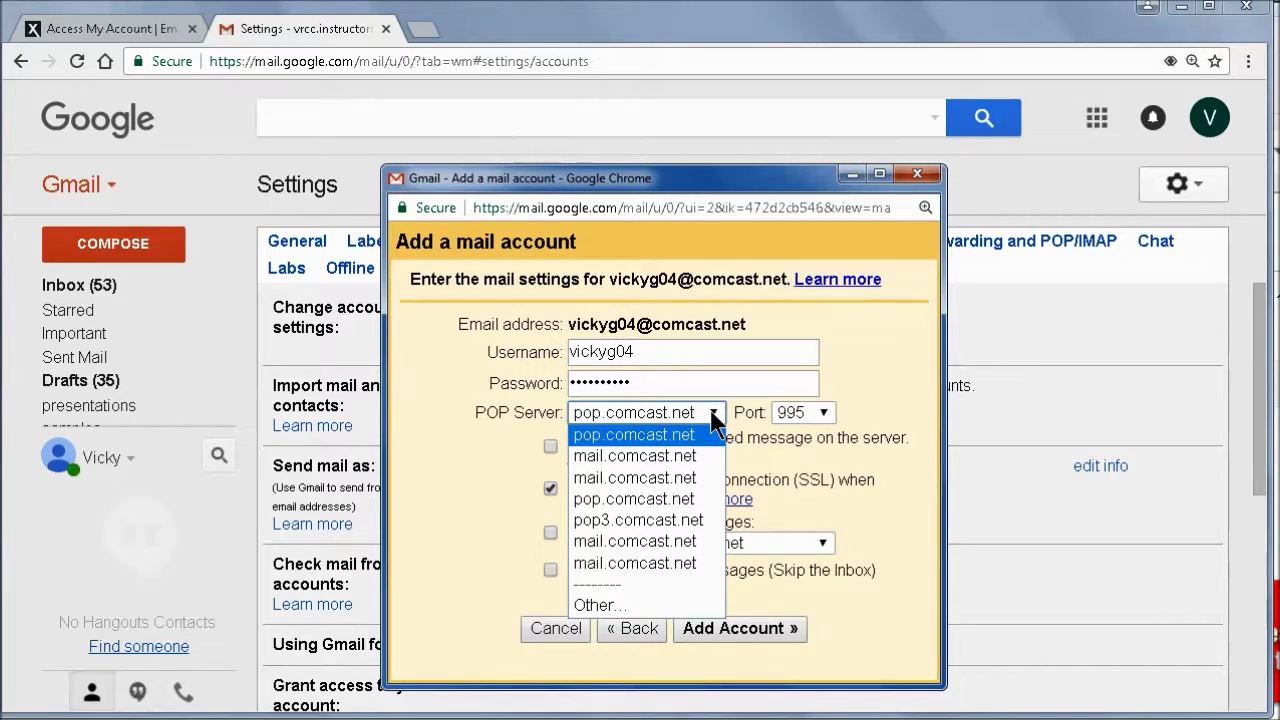
{"action": "left_click", "coordinate": [870, 397]}
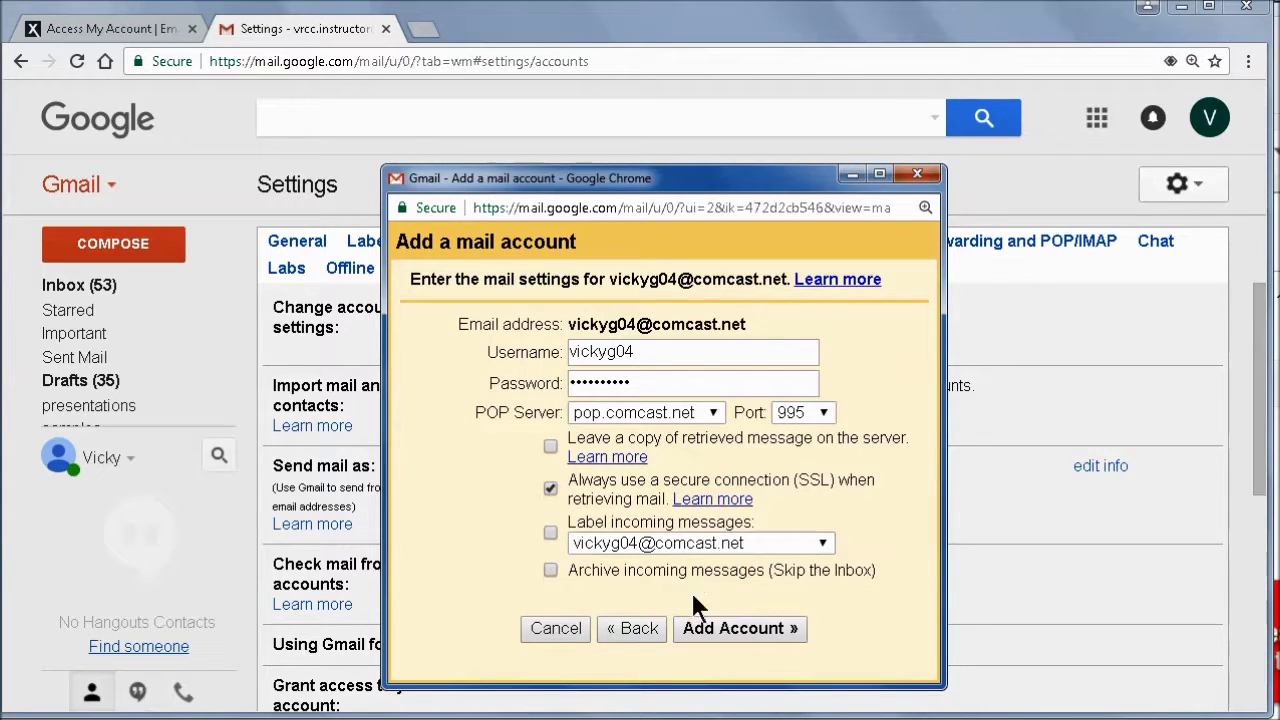
{"action": "left_click", "coordinate": [715, 630]}
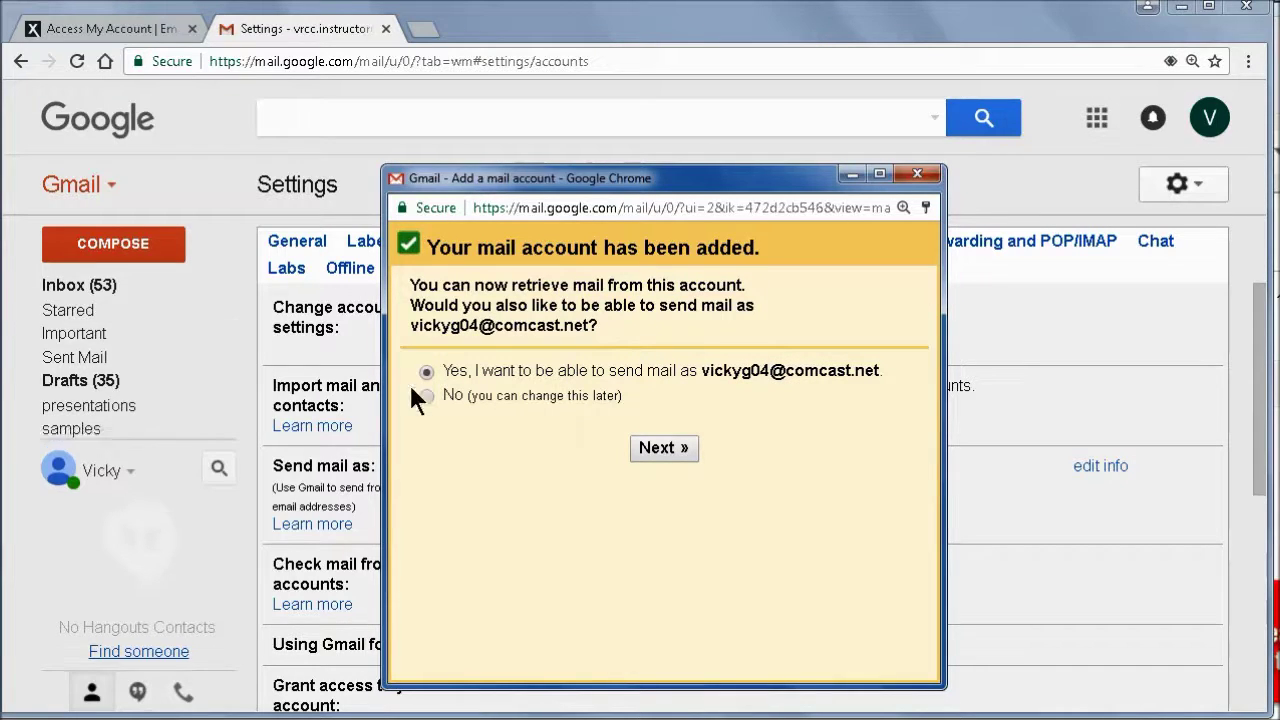
Enable sending mail as the Comcast address through smtp.comcast.net, port 465 with SSL, treated as an alias, entering the account password.
{"action": "left_click", "coordinate": [655, 455]}
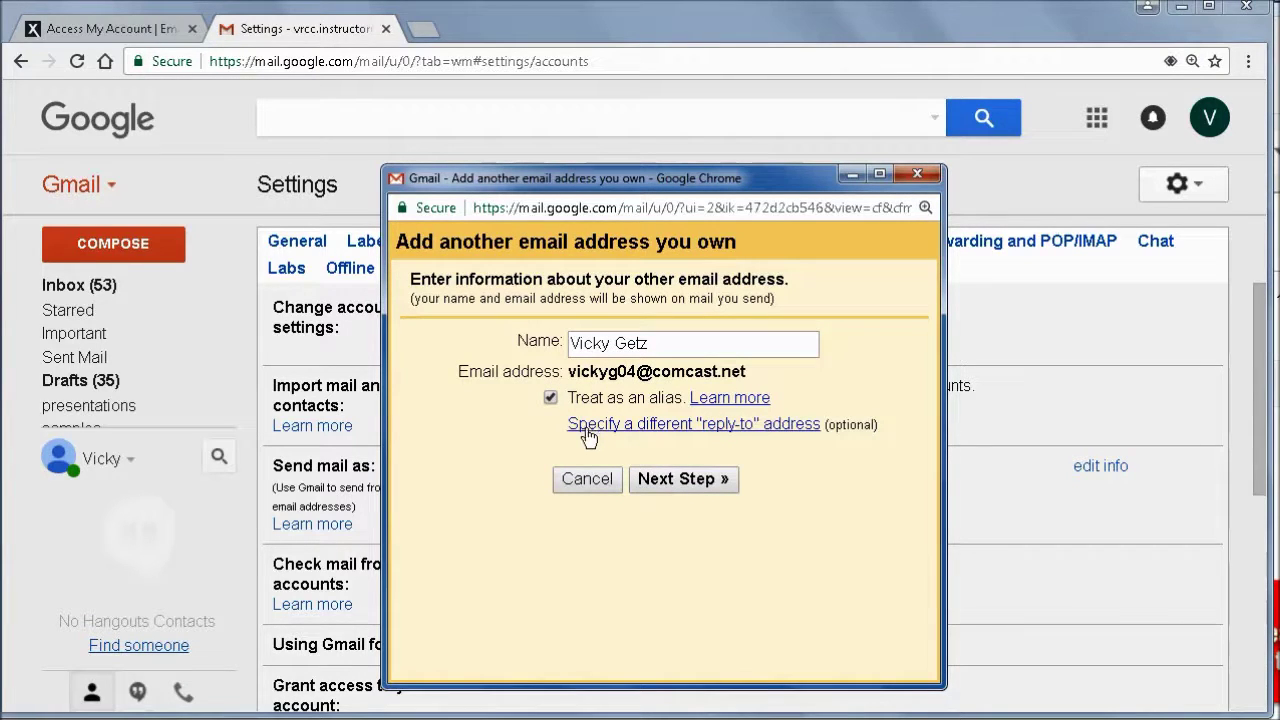
{"action": "left_click", "coordinate": [662, 480]}
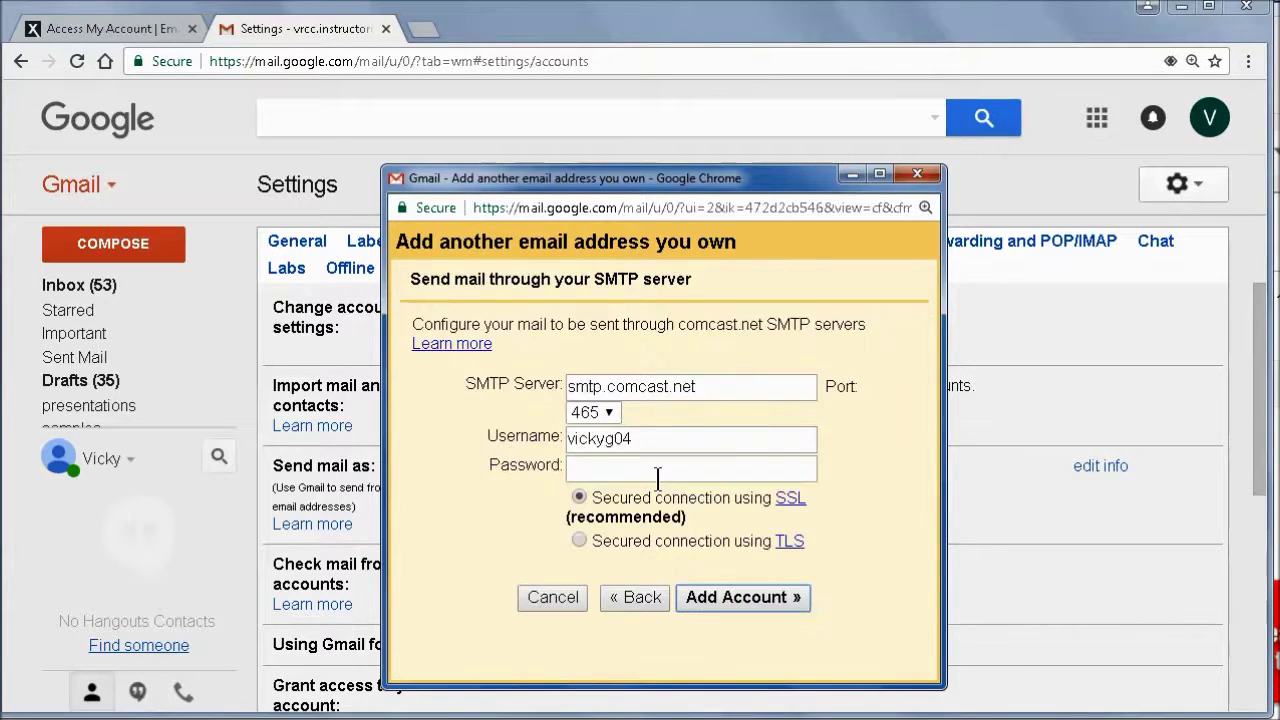
{"action": "left_click", "coordinate": [606, 468]}
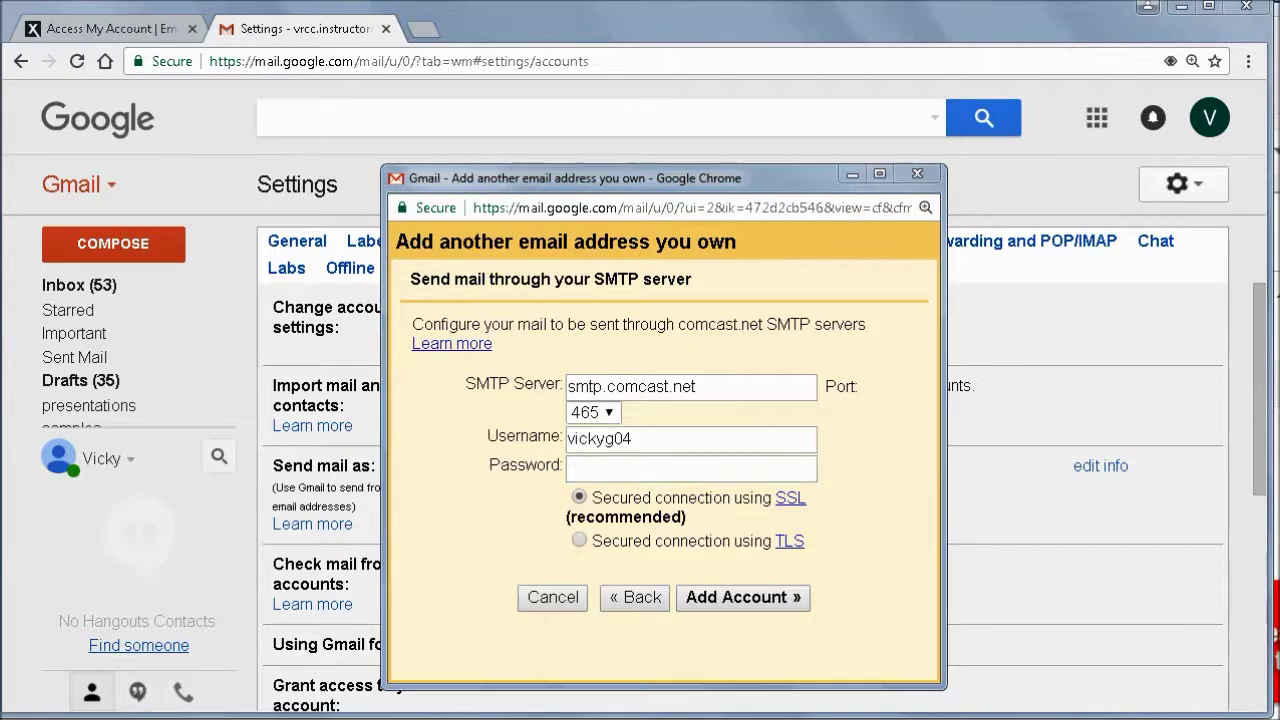
{"action": "key", "text": "ctrl+v"}
{"action": "left_click", "coordinate": [716, 597]}
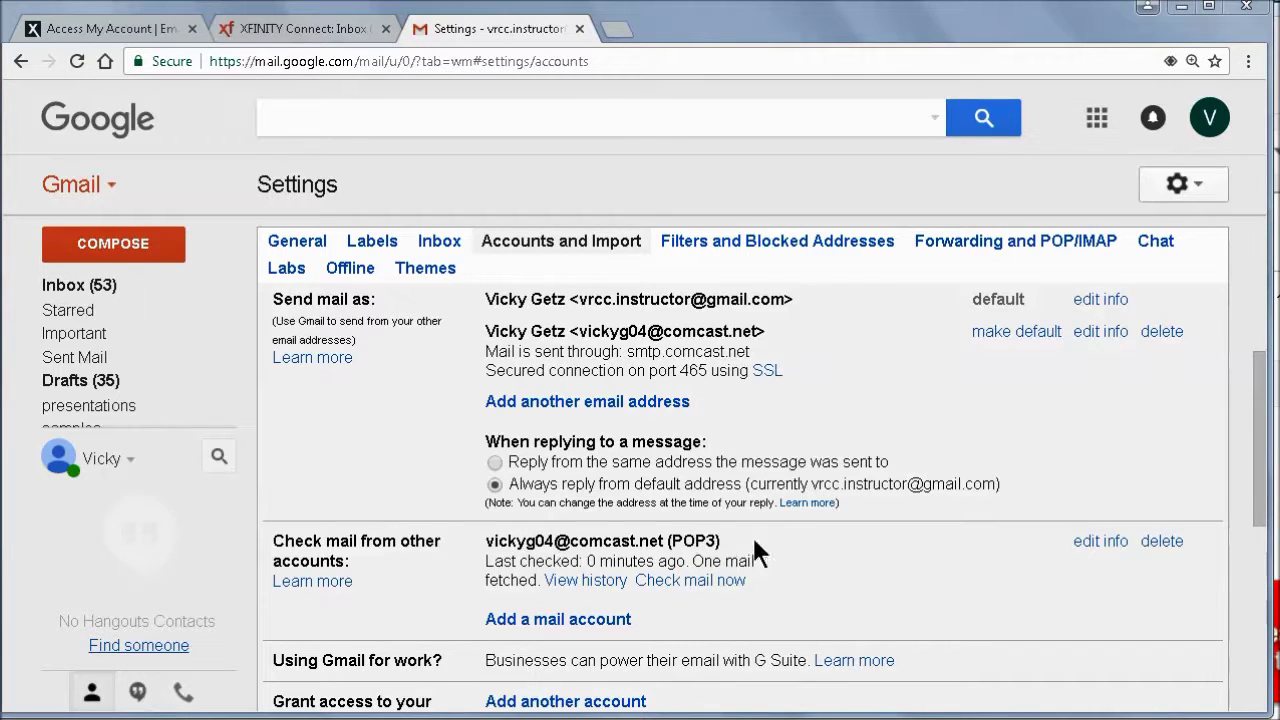
Review the Comcast address's sender information and SMTP server settings, and close them without saving changes.
{"action": "left_click", "coordinate": [1100, 541]}
{"action": "left_click", "coordinate": [1103, 545]}
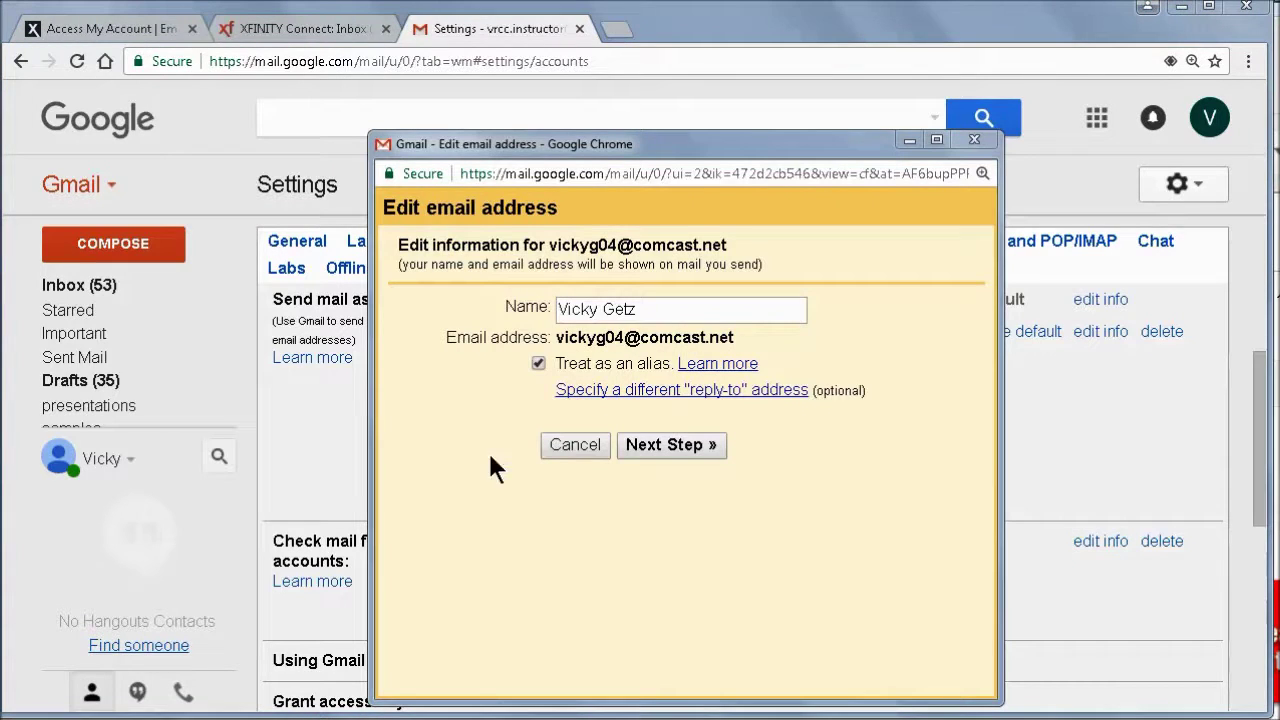
{"action": "left_click", "coordinate": [654, 441]}
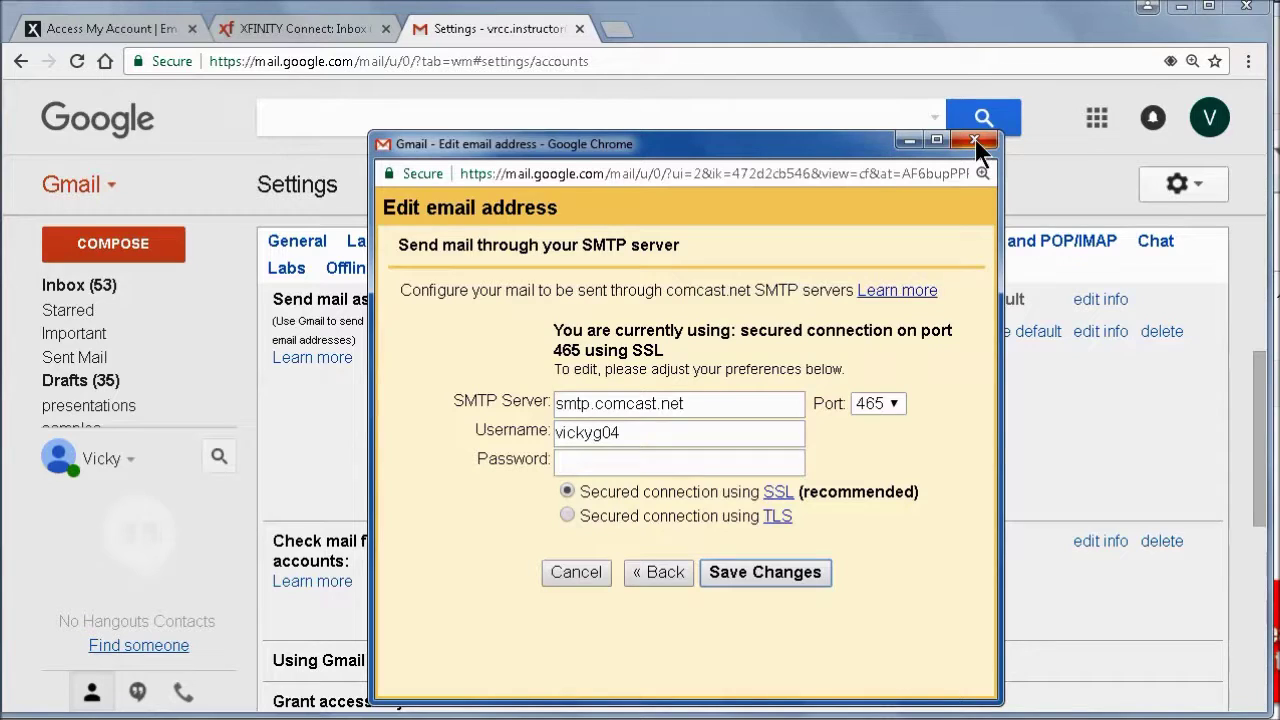
{"action": "key", "text": "Return"}
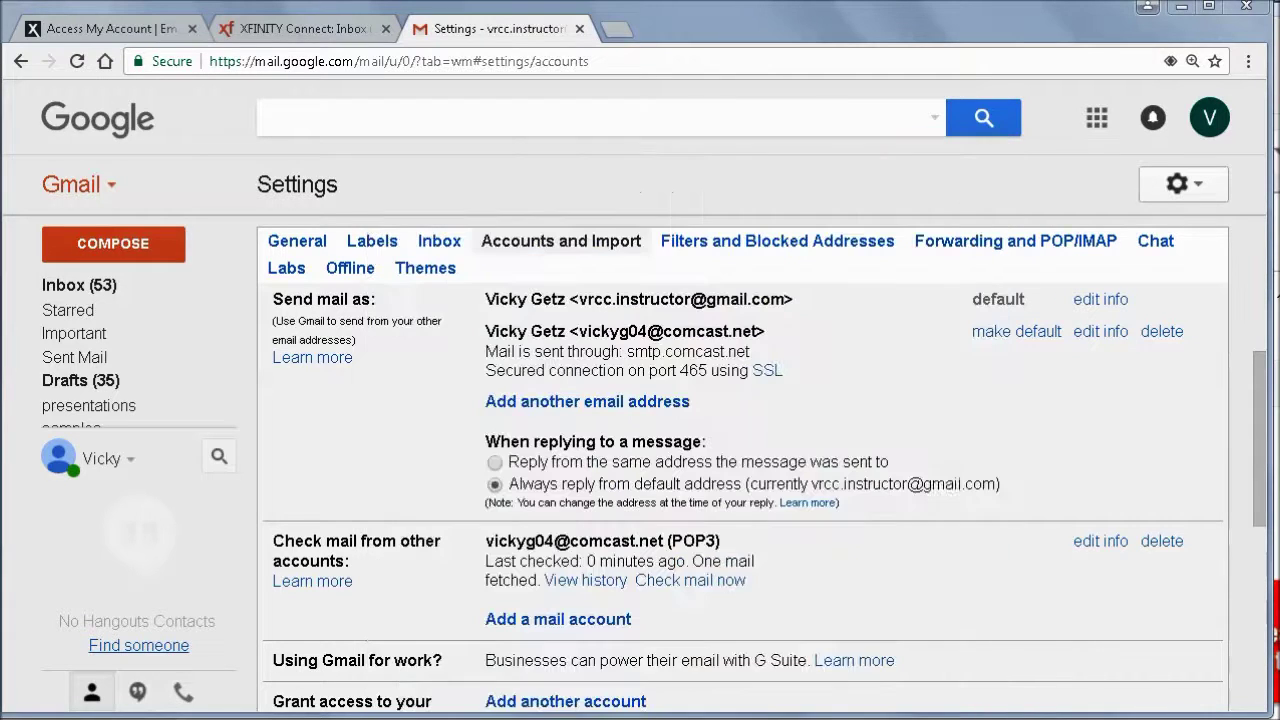
Leave the settings and return to the Gmail inbox.
{"action": "left_click", "coordinate": [74, 184]}
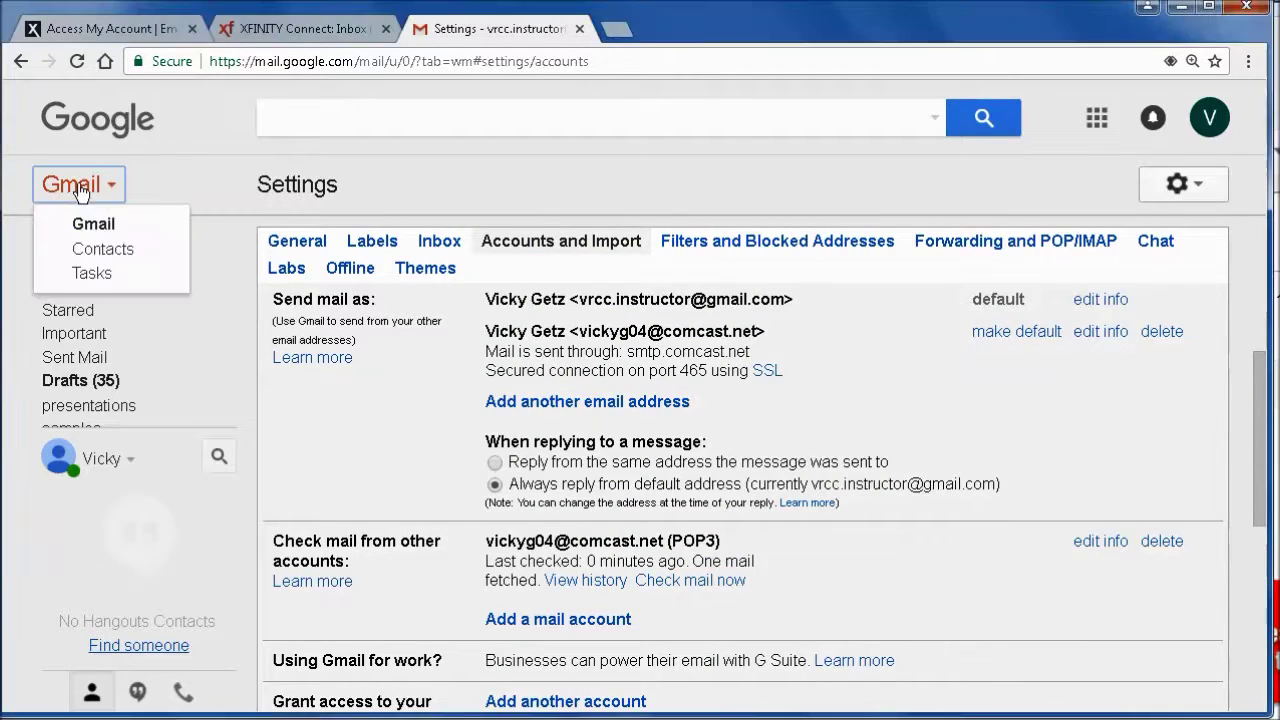
{"action": "left_click", "coordinate": [84, 221]}
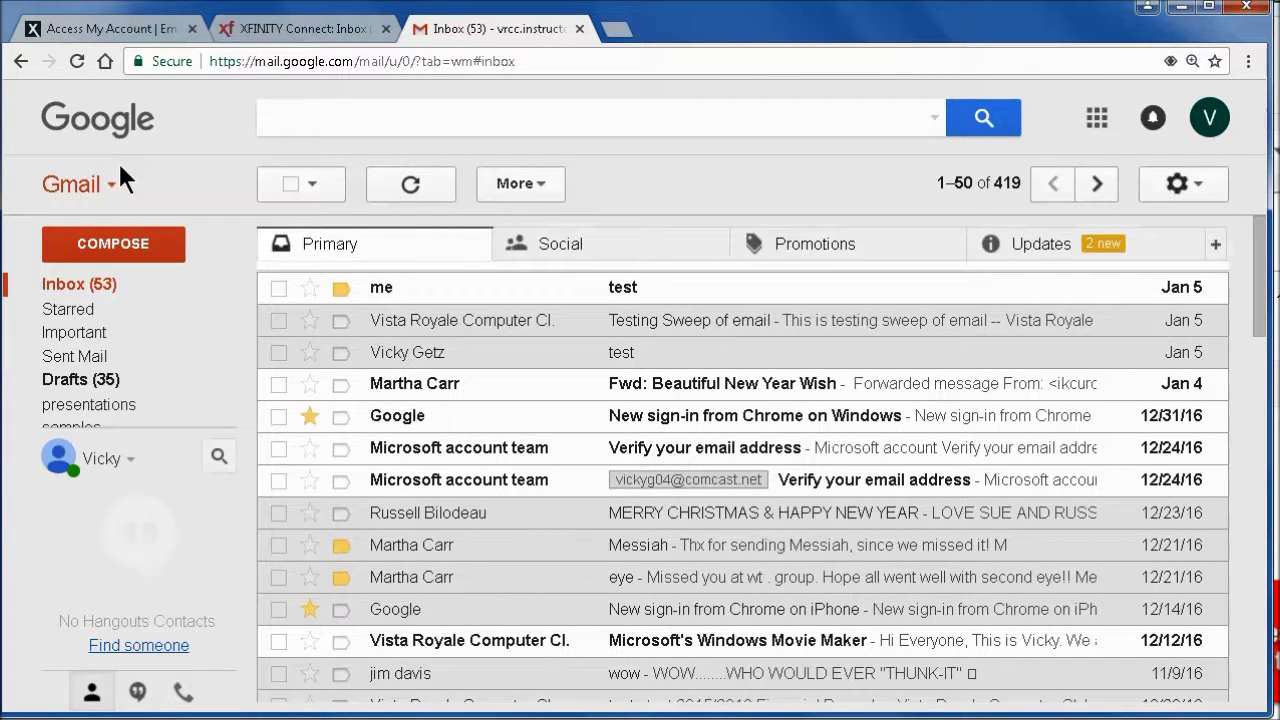
{"action": "mouse_move", "coordinate": [90, 430]}
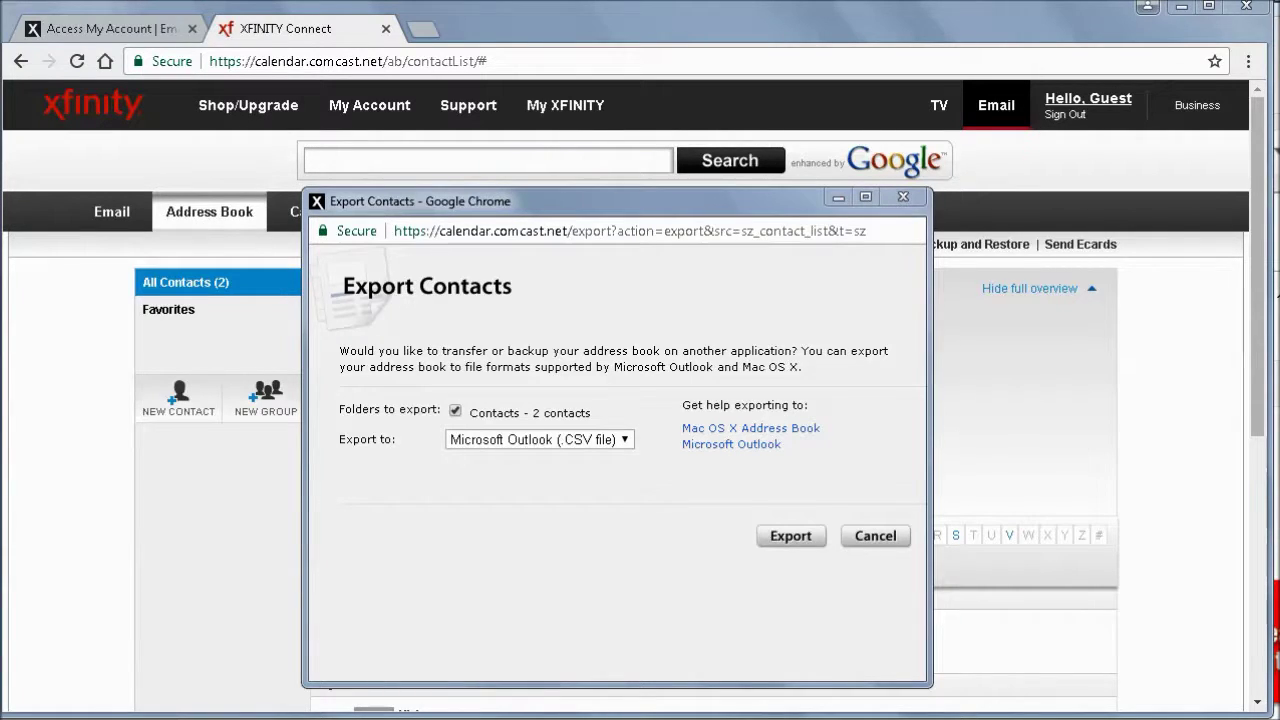
Export the Contacts folder of the XFINITY address book as a Microsoft Outlook CSV file.
{"action": "left_click", "coordinate": [624, 445]}
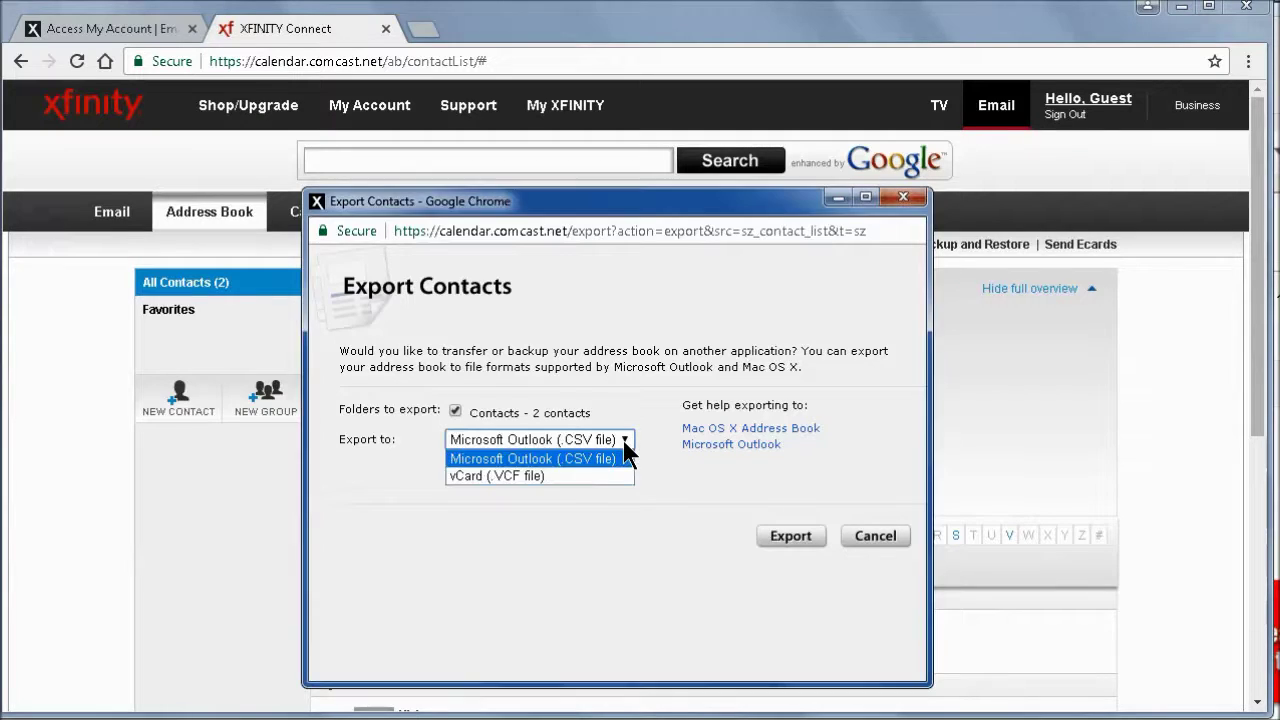
{"action": "left_click", "coordinate": [502, 458]}
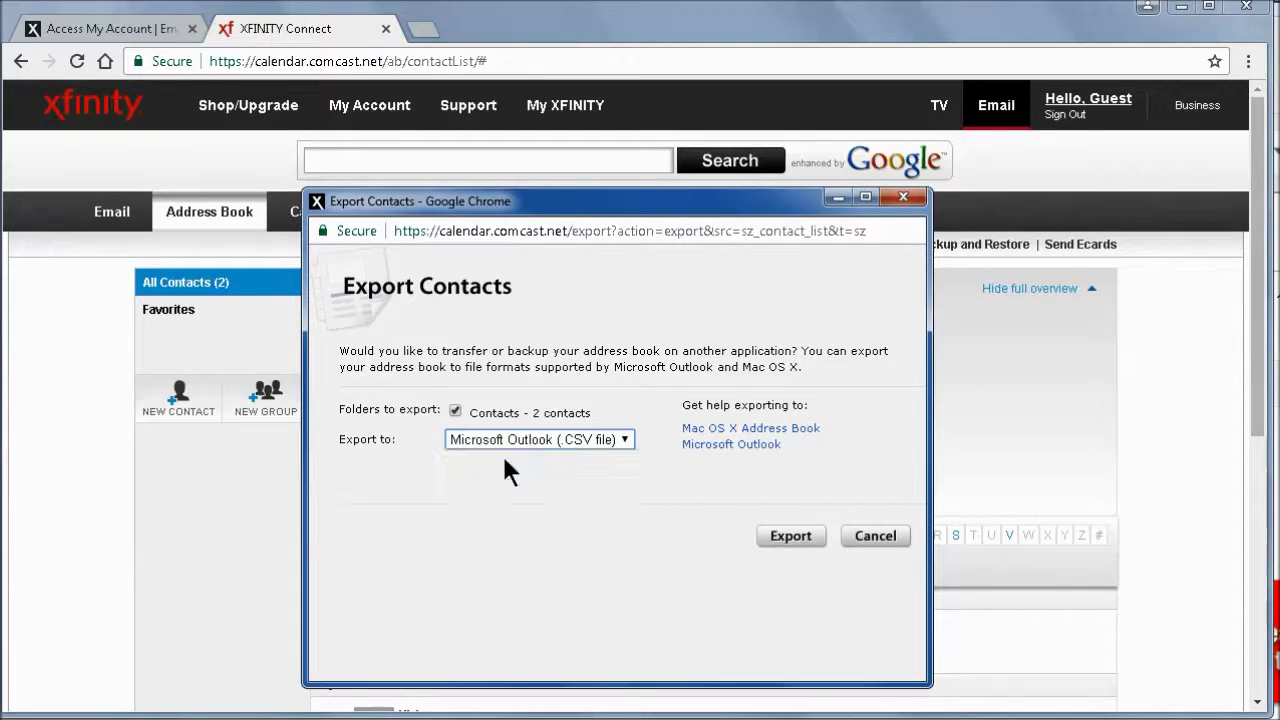
{"action": "left_click", "coordinate": [790, 537]}
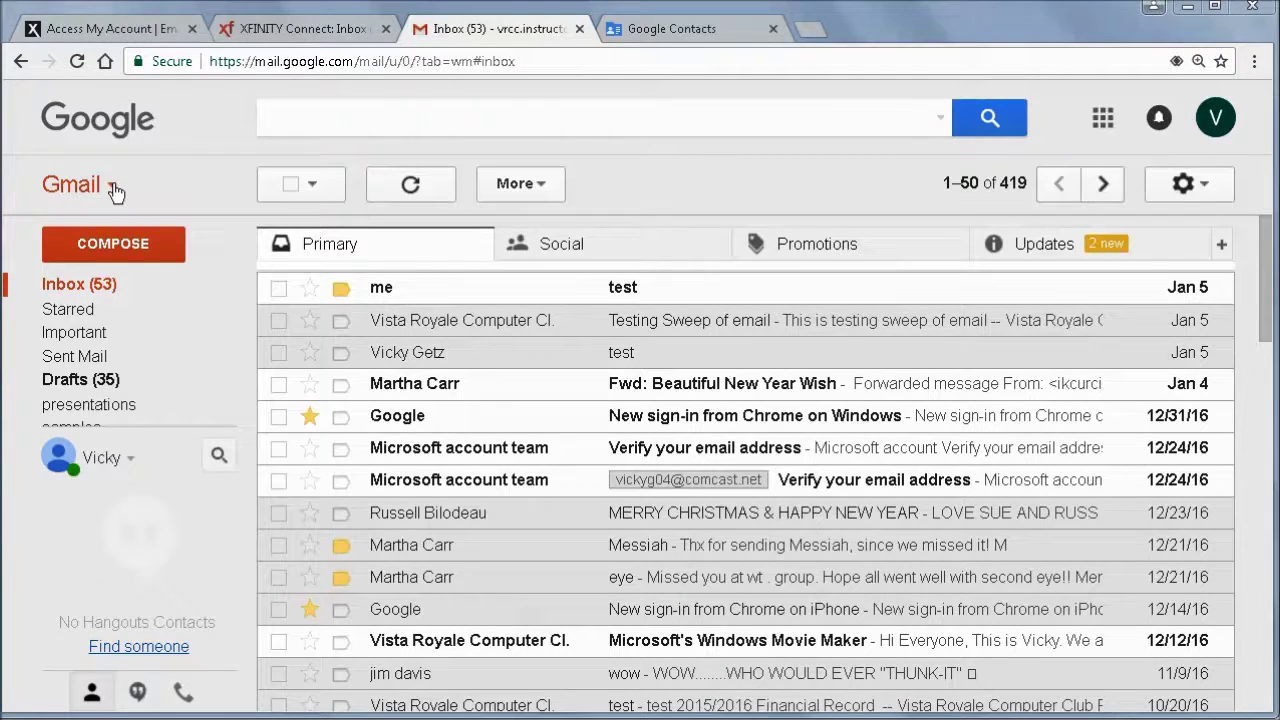
Open Google Contacts from Gmail and import the file plaxo_ab_outlook (3).csv from the Downloads folder.
{"action": "left_click", "coordinate": [112, 187]}
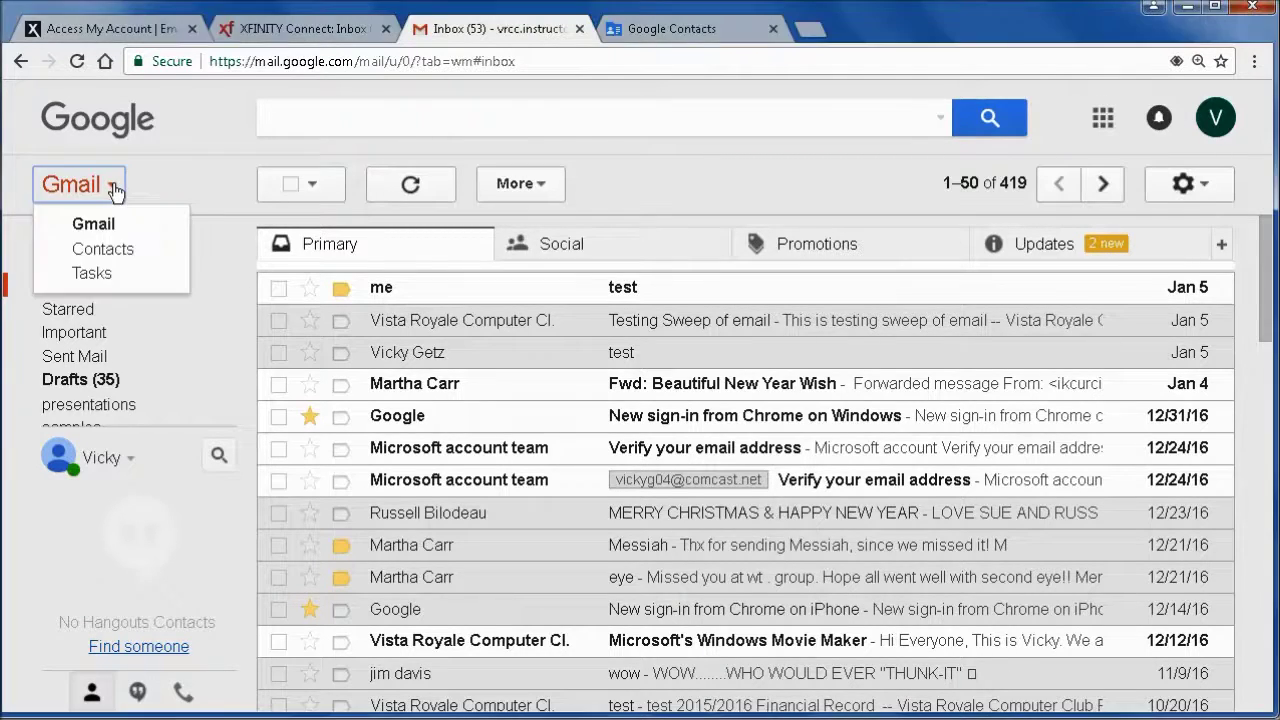
{"action": "left_click", "coordinate": [80, 252]}
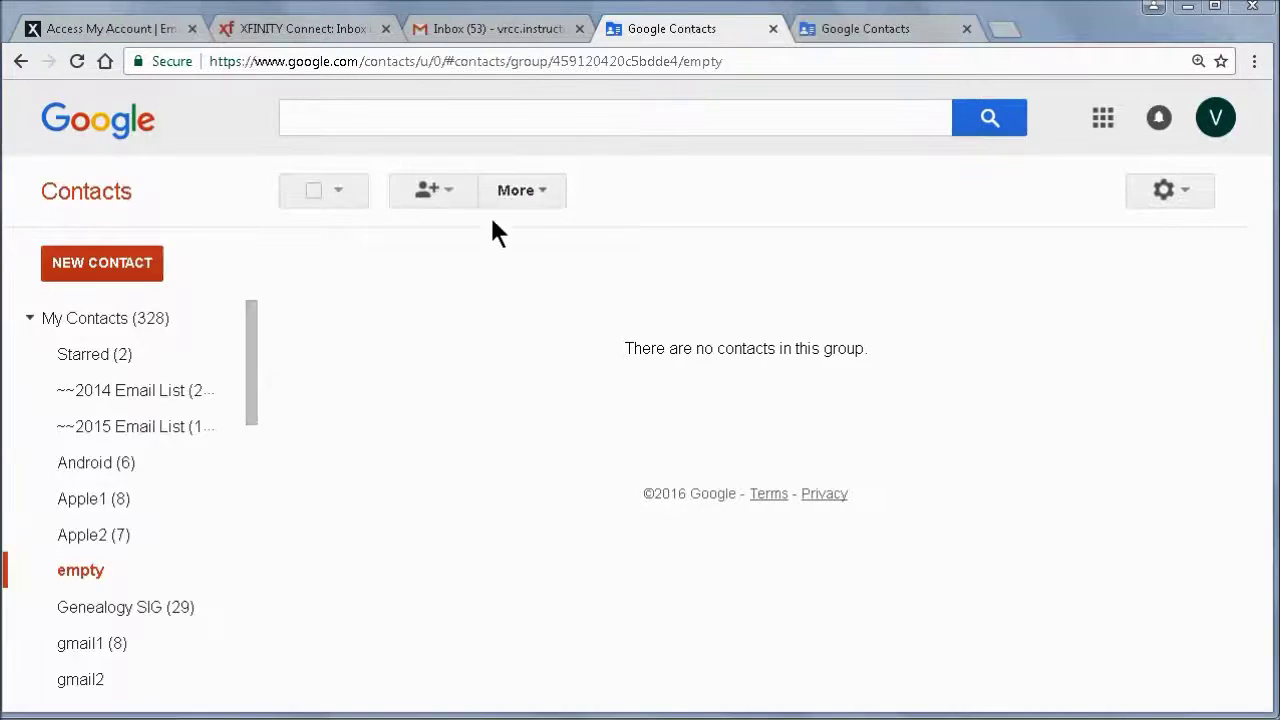
{"action": "left_click", "coordinate": [543, 190]}
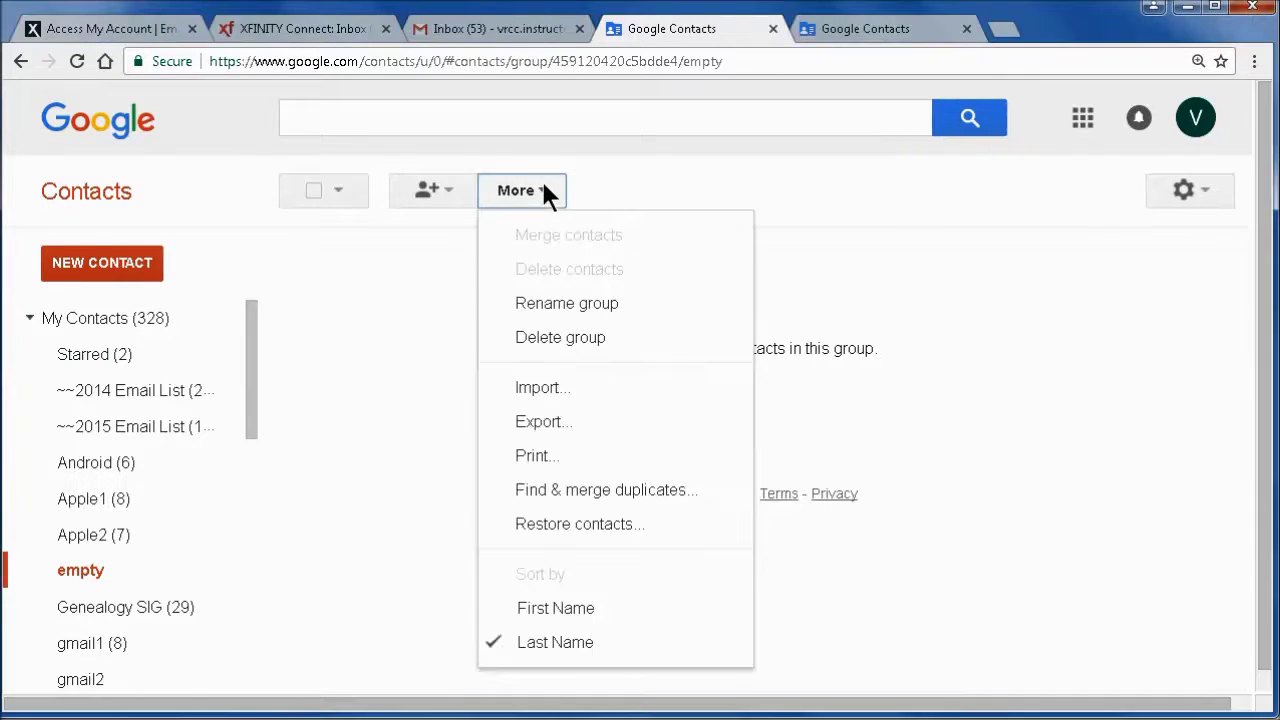
{"action": "left_click", "coordinate": [533, 387]}
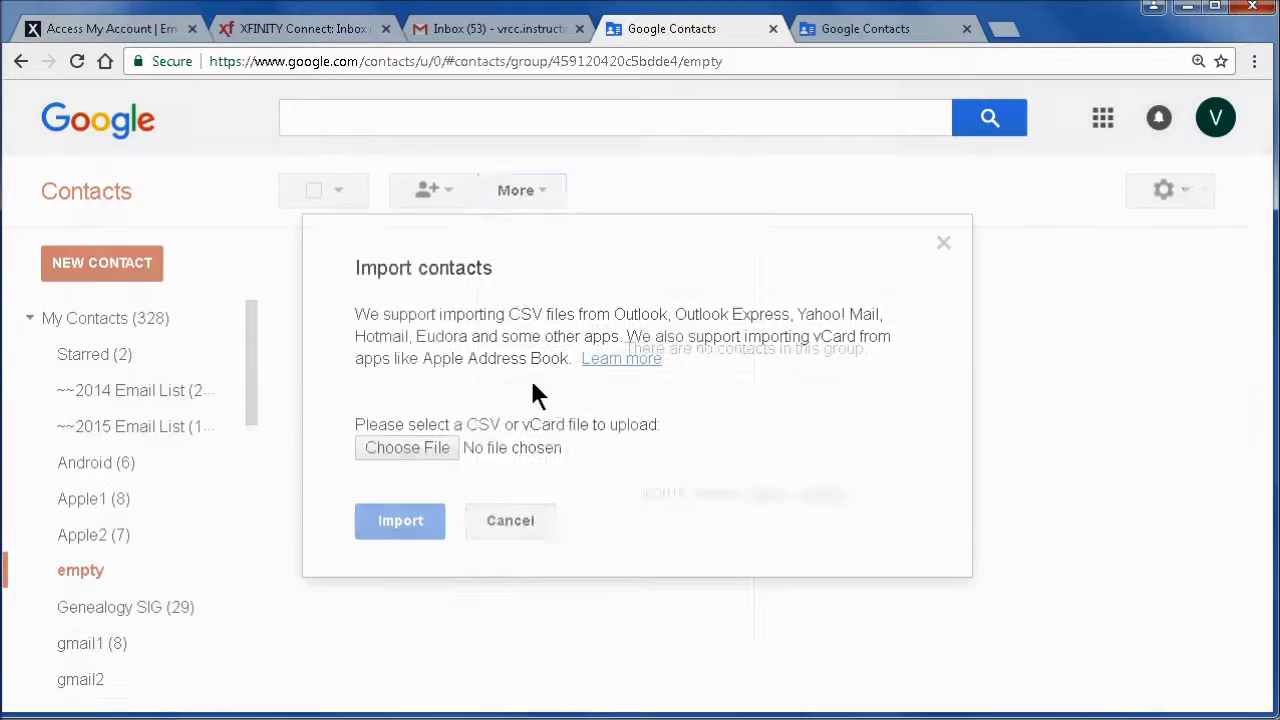
{"action": "left_click", "coordinate": [403, 449]}
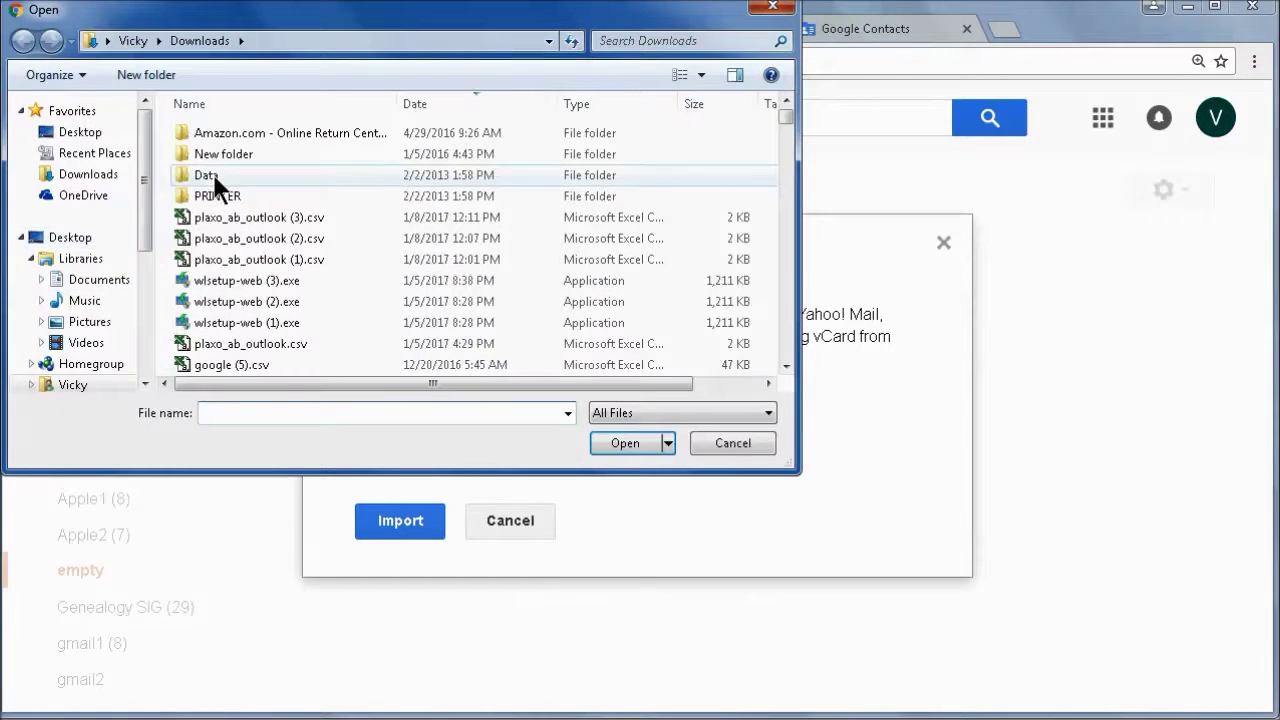
{"action": "left_click", "coordinate": [262, 218]}
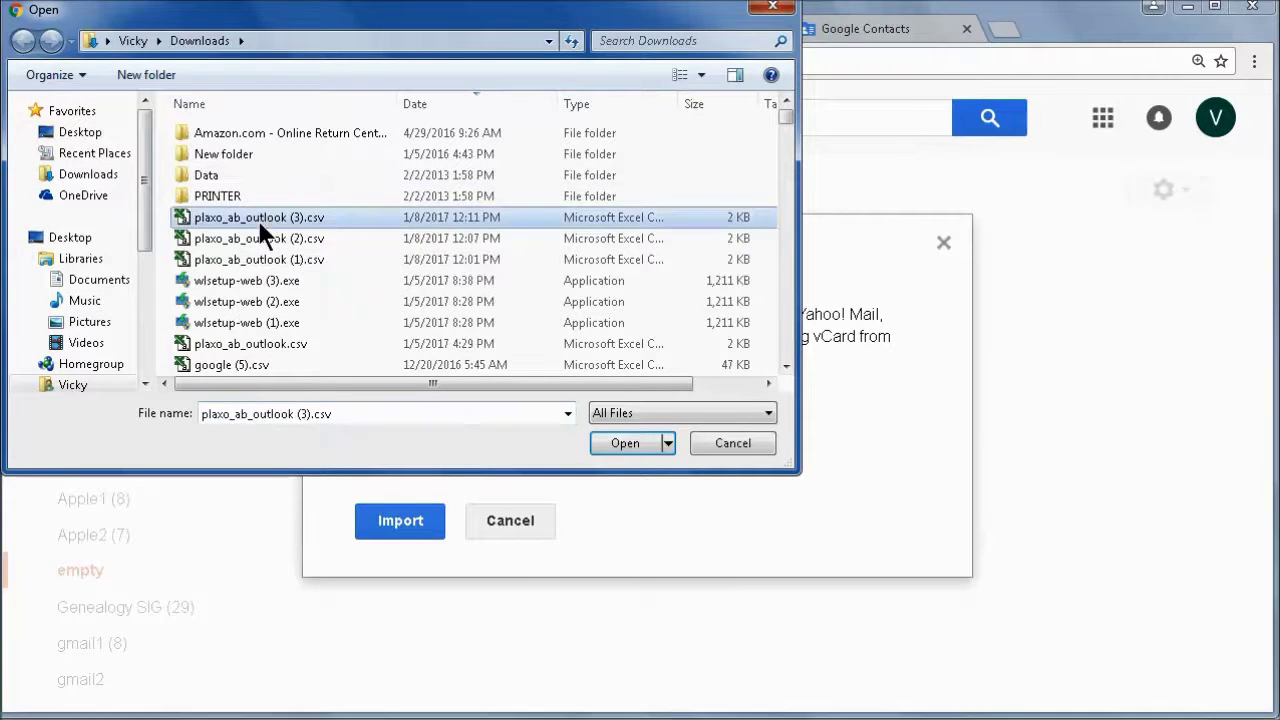
{"action": "left_click", "coordinate": [636, 440]}
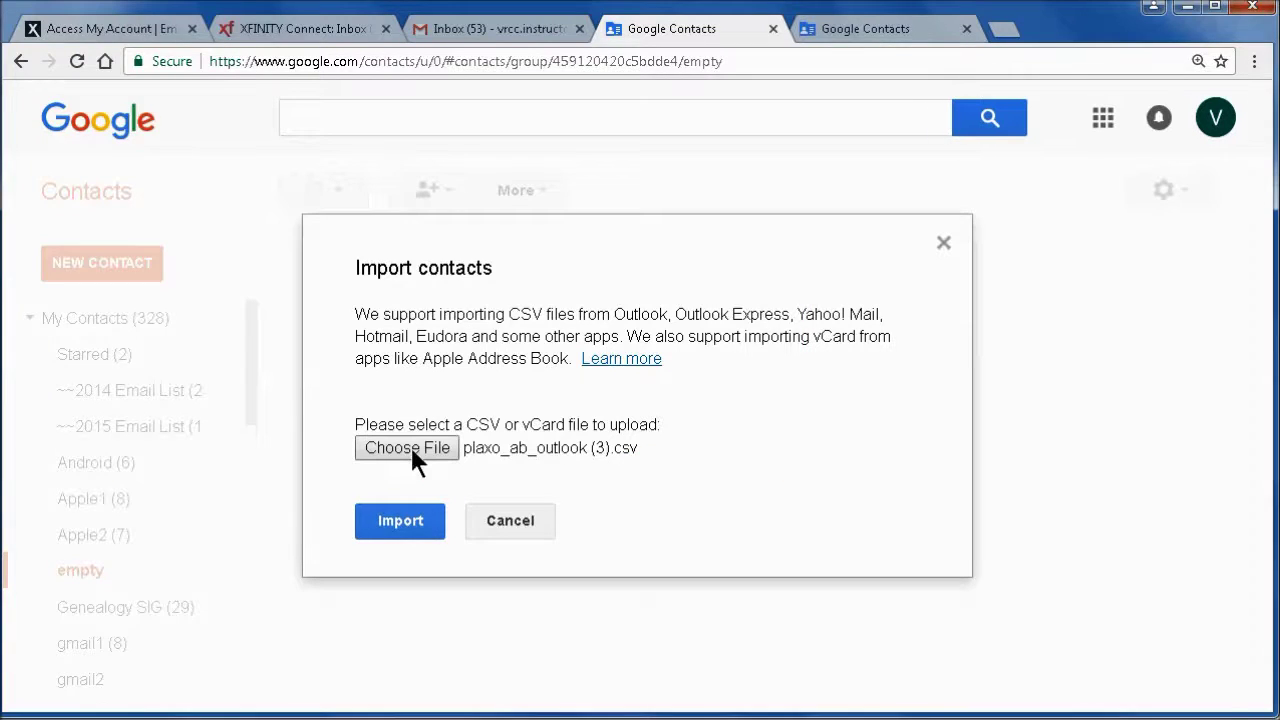
{"action": "left_click", "coordinate": [393, 530]}
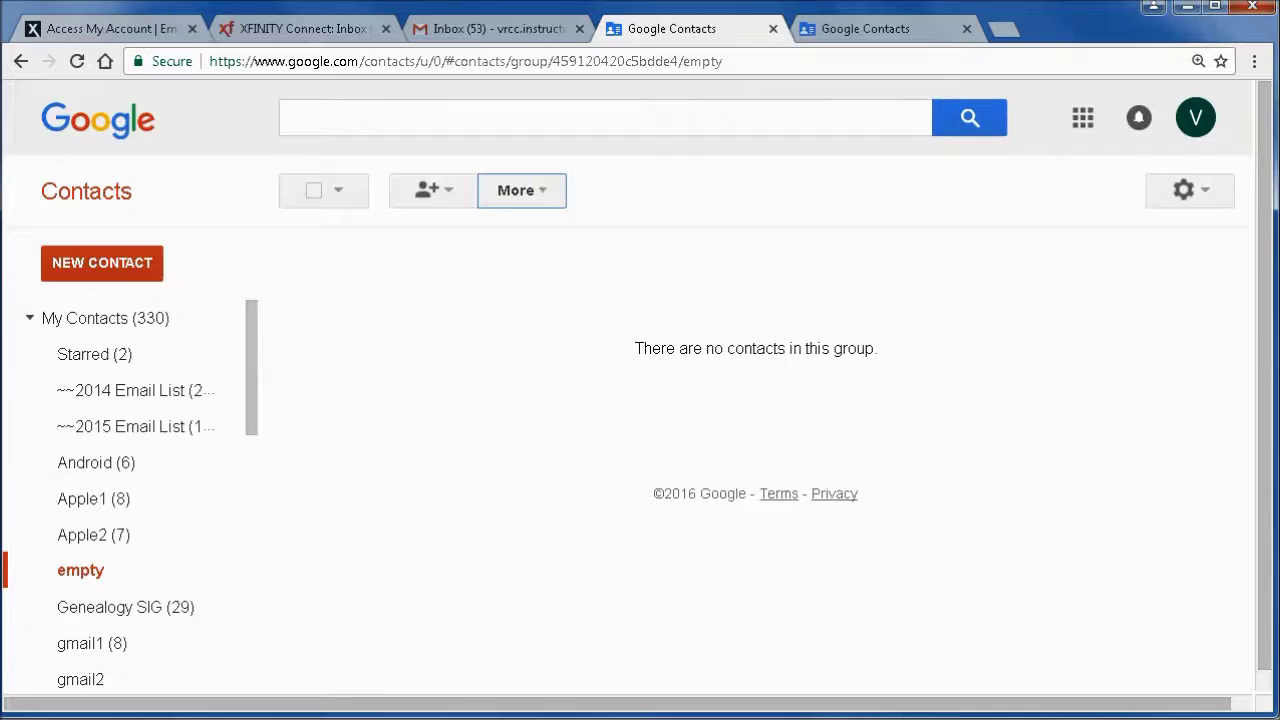
{"action": "left_click", "coordinate": [541, 190]}
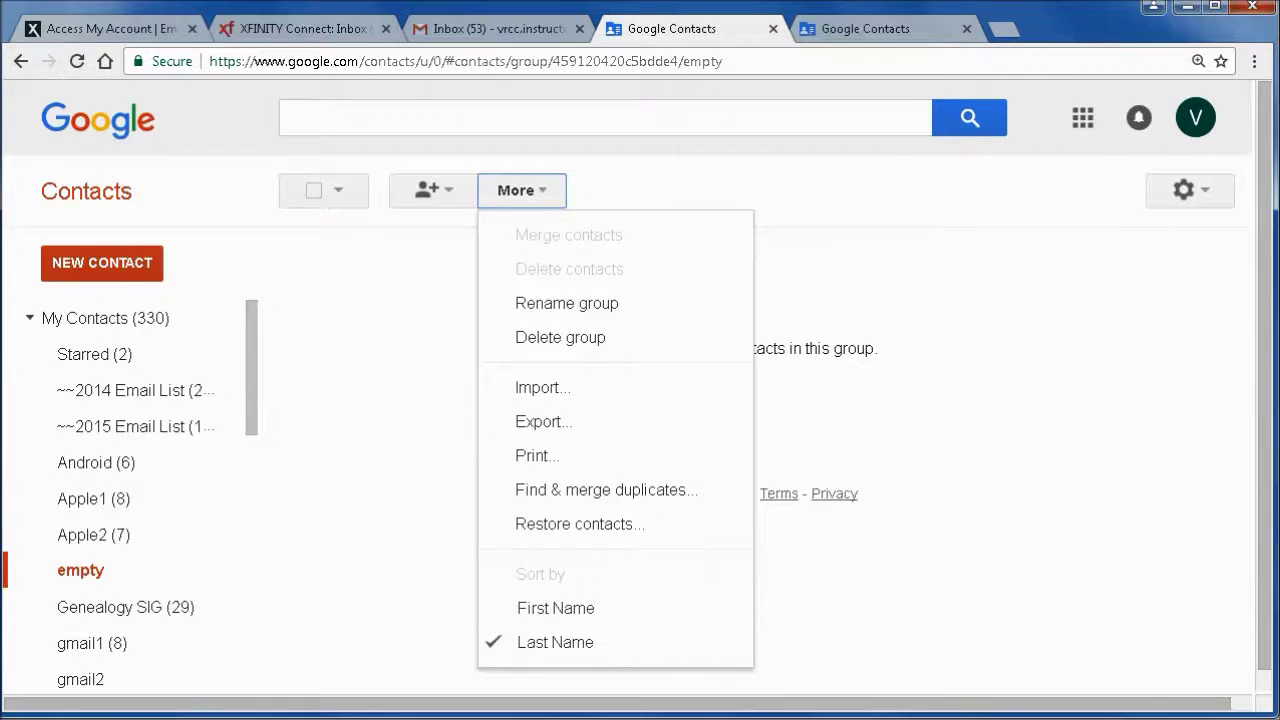
{"action": "left_click", "coordinate": [1014, 671]}
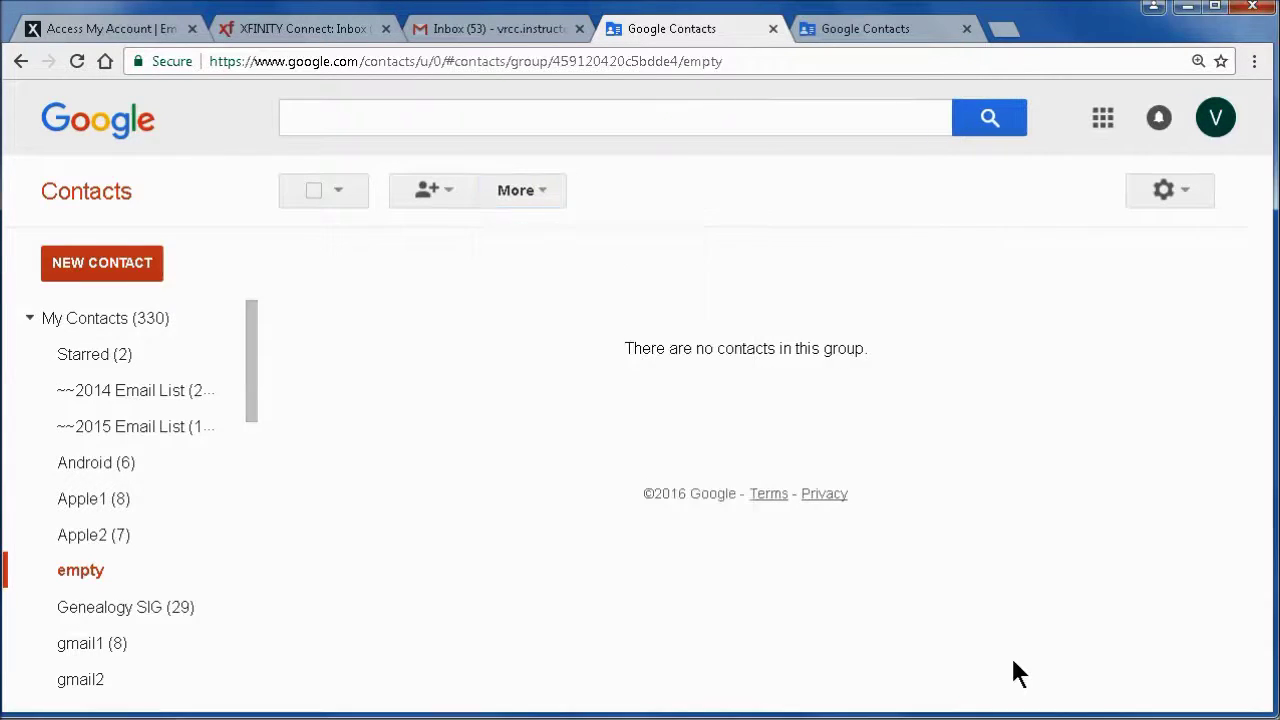